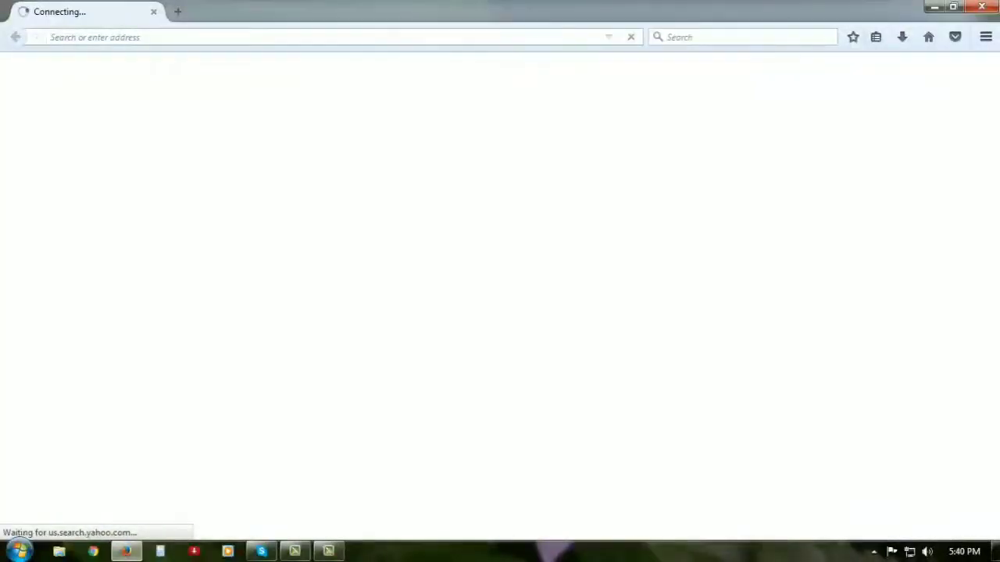
# Close the Yahoo search tab and load Gmail in the browser.
pyautogui.hotkey('ctrl', 't')
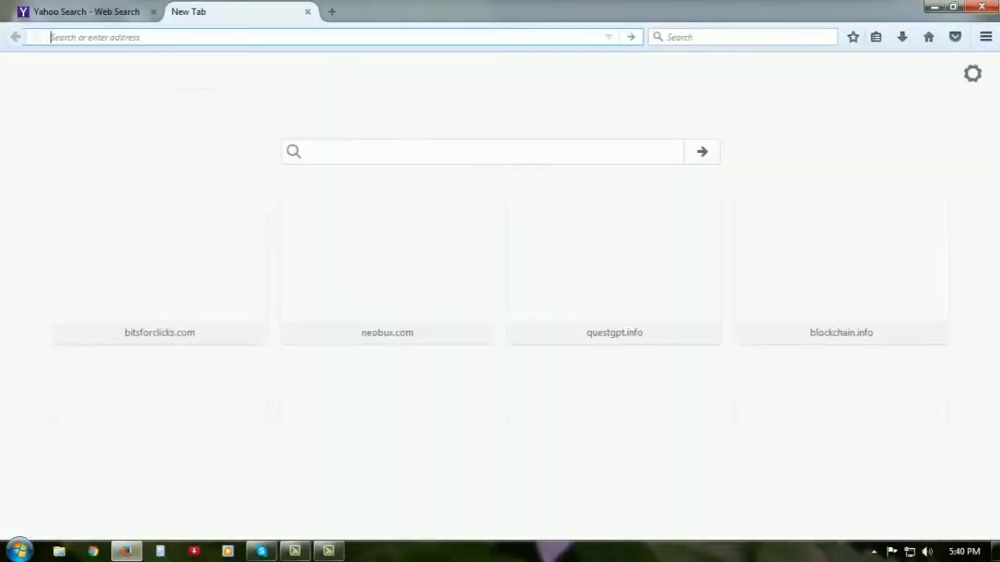
pyautogui.click(153, 12)
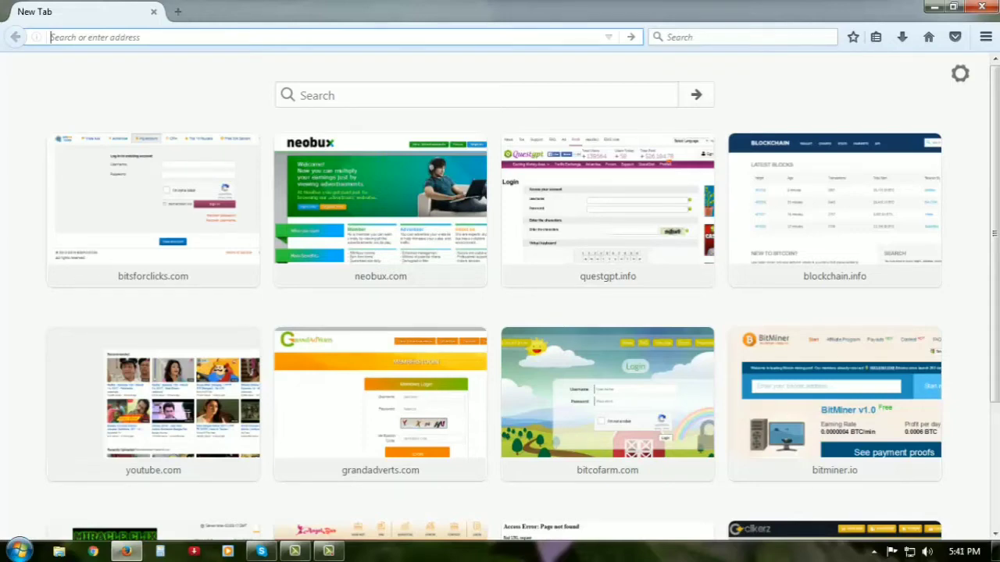
pyautogui.write('gmail.com/')
pyautogui.press('Return')
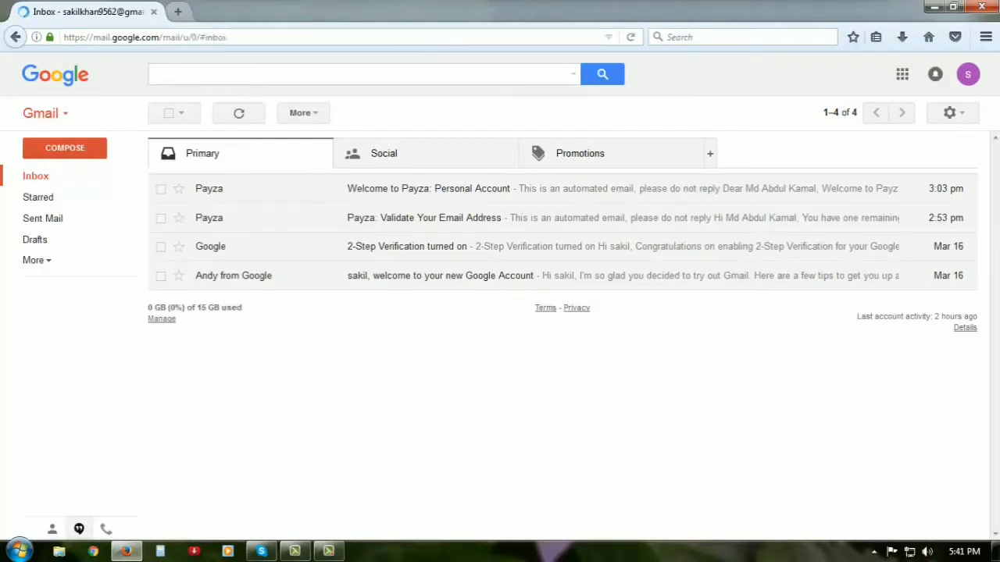
# Open blockchain.info/ in a new tab alongside Gmail.
pyautogui.click(178, 11)
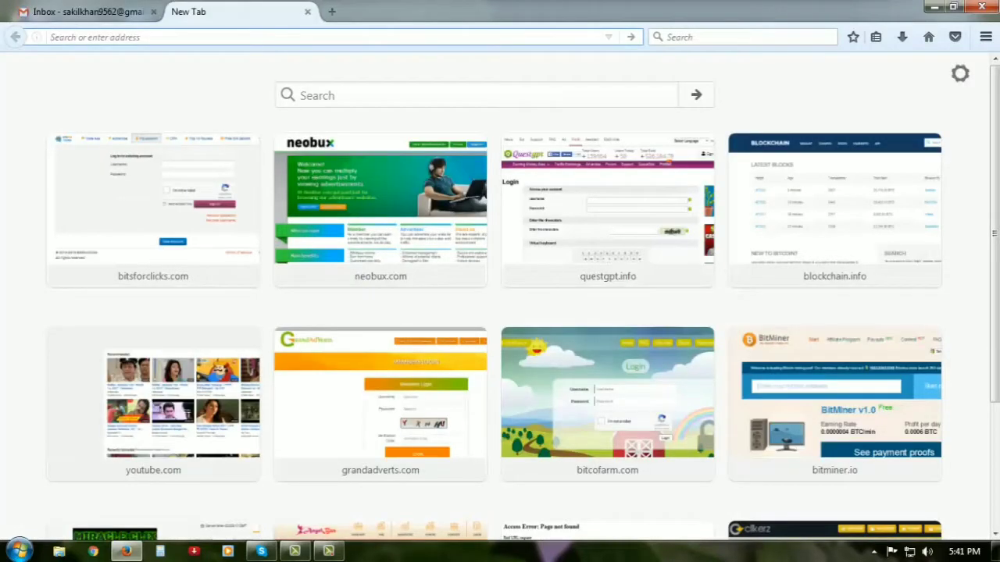
pyautogui.write('block')
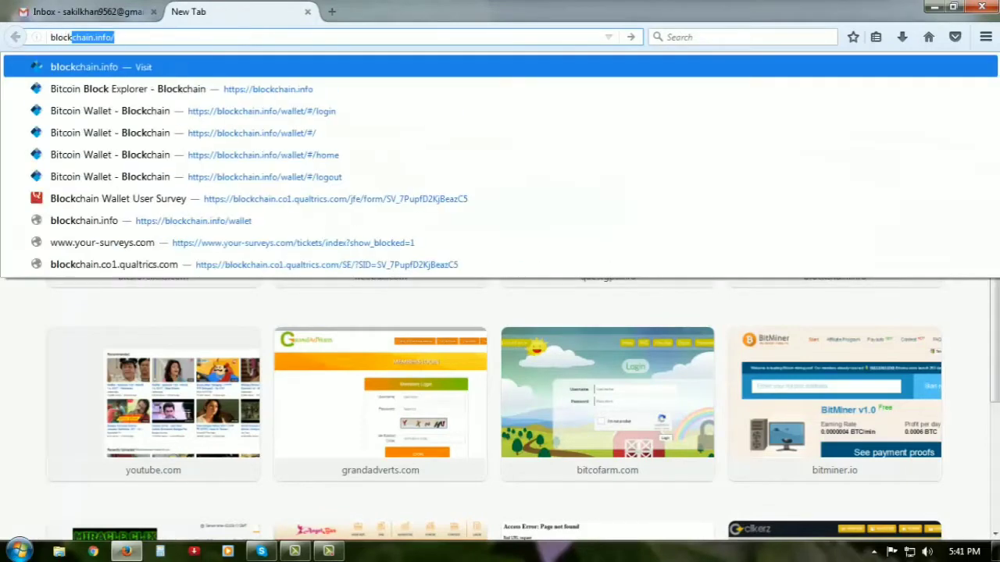
pyautogui.write('ch')
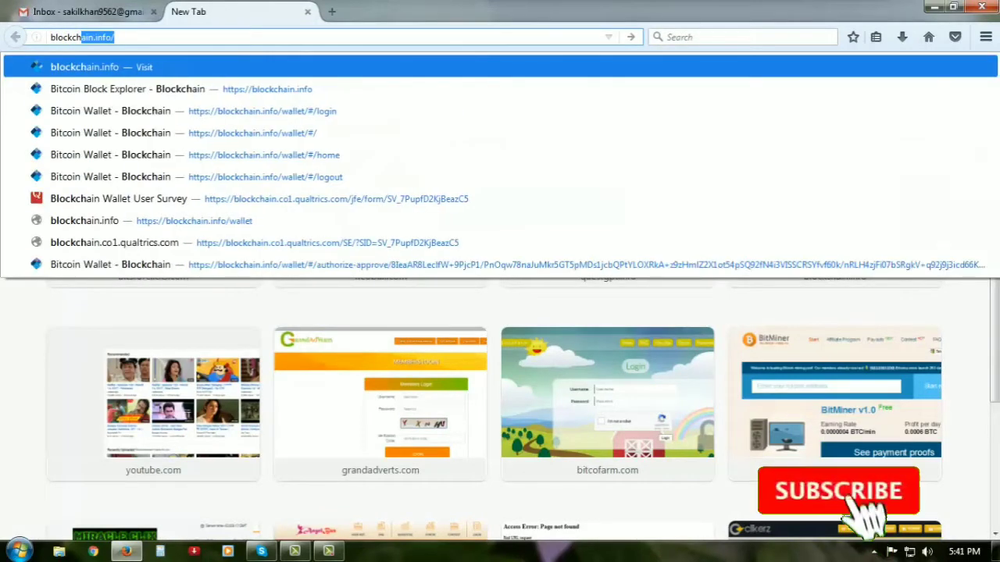
pyautogui.write('ain.info/')
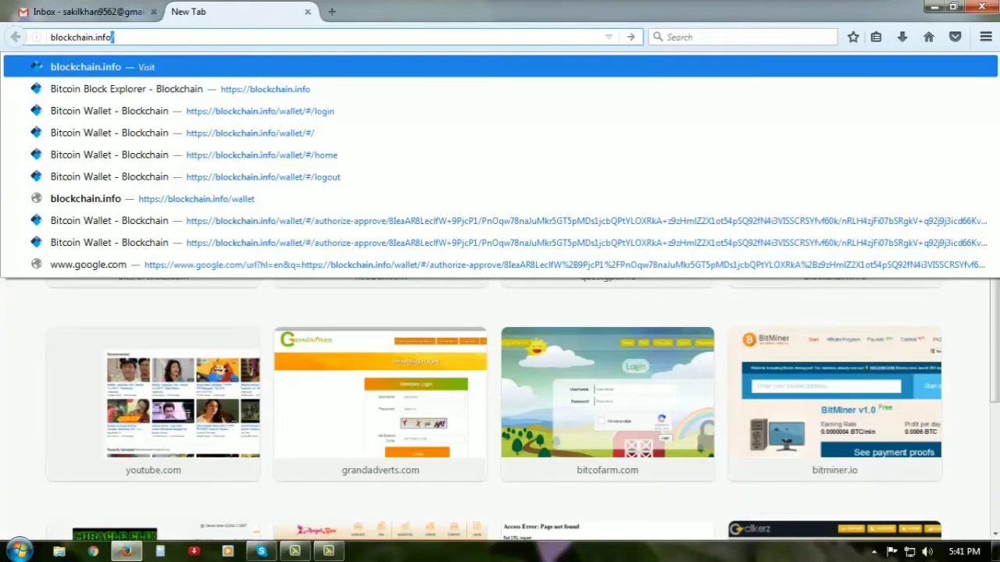
pyautogui.press('Return')
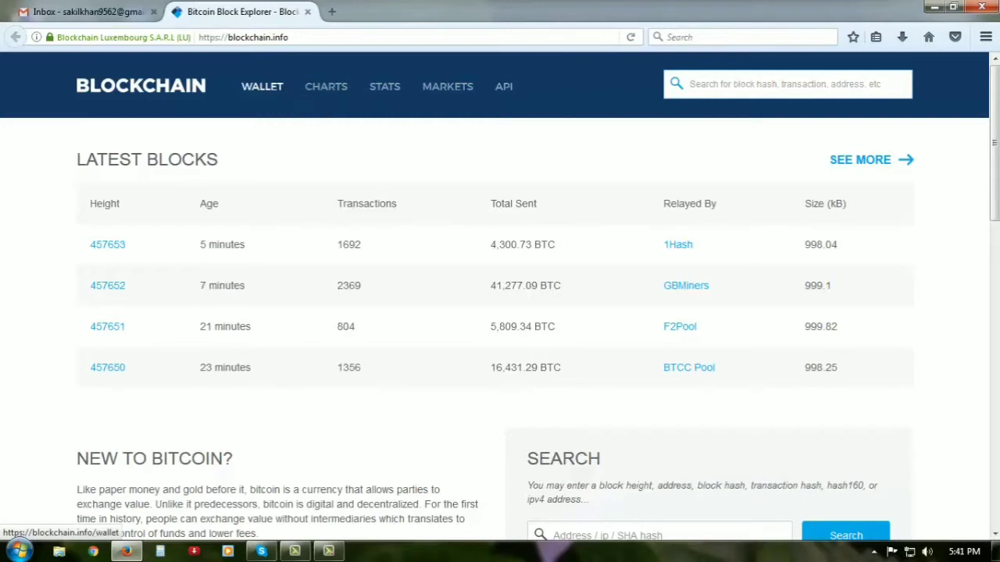
# Follow the WALLET link in the Blockchain header to the wallet sign-up page.
pyautogui.click(262, 86)
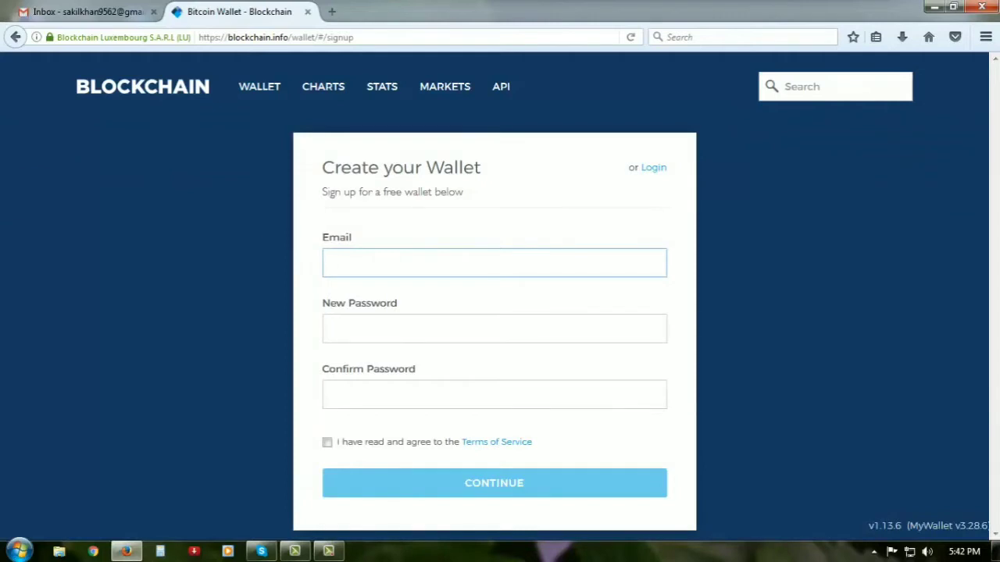
# Copy the Gmail account's e-mail address from the account details popup.
pyautogui.click(494, 328)
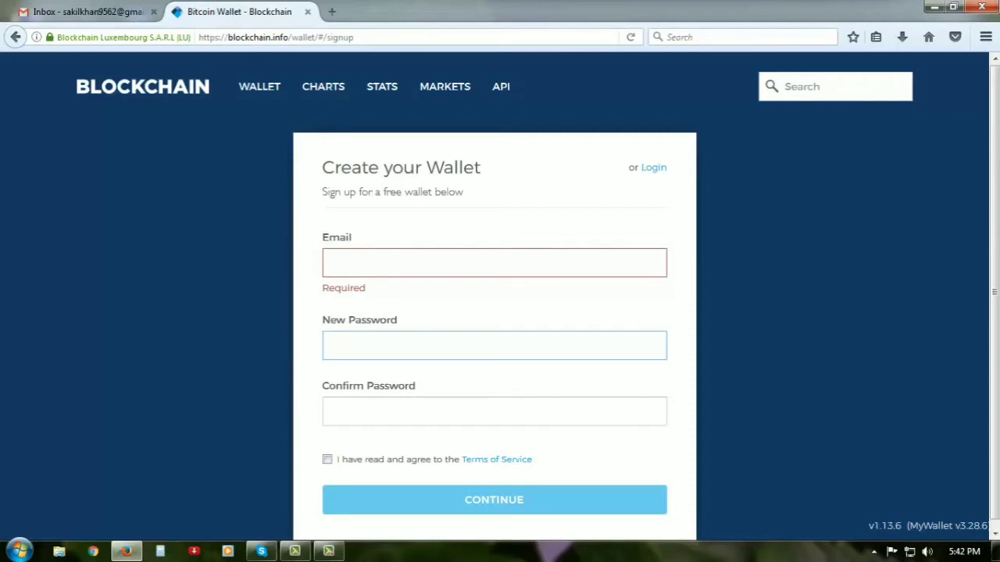
pyautogui.click(494, 263)
pyautogui.click(86, 12)
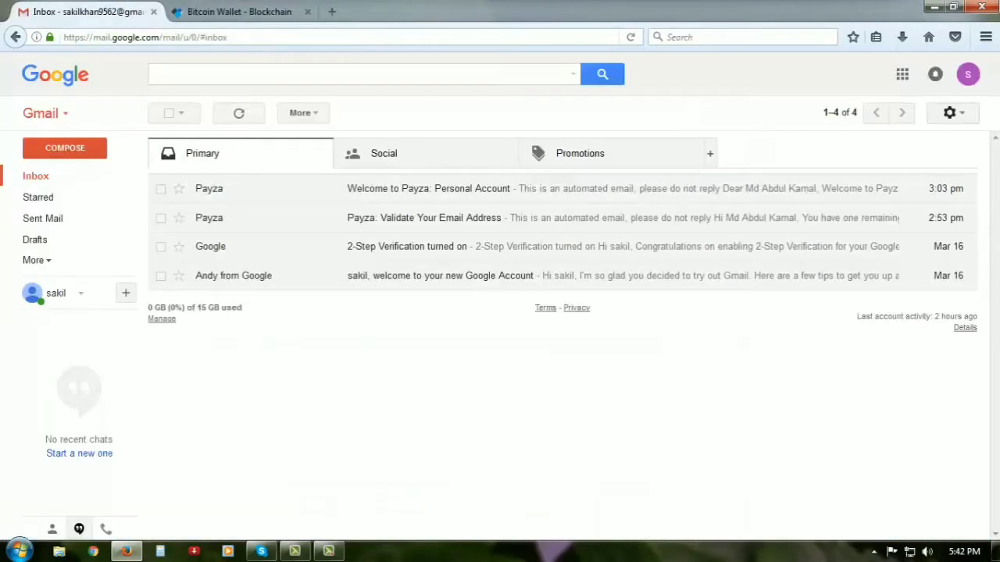
pyautogui.click(967, 74)
pyautogui.moveTo(849, 127); pyautogui.dragTo(965, 127)
pyautogui.hotkey('ctrl', 'c')
pyautogui.rightClick(961, 127)
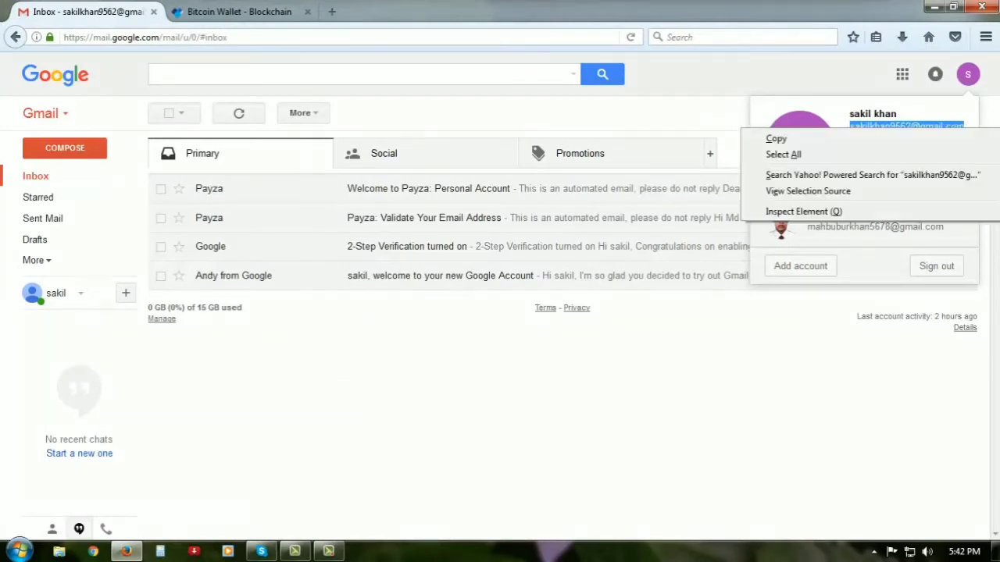
pyautogui.click(959, 137)
# Paste the copied address into the Blockchain sign-up Email field.
pyautogui.click(239, 12)
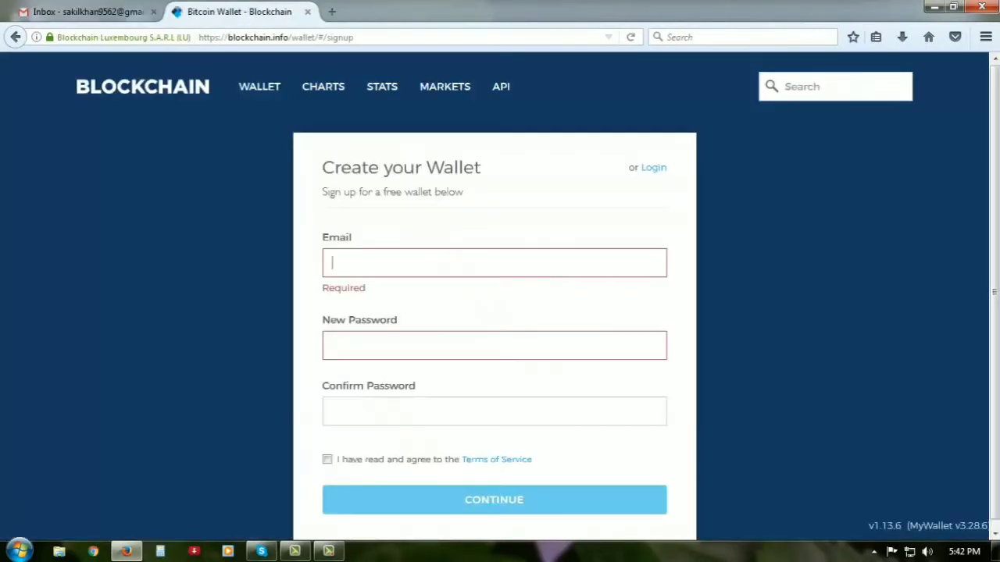
pyautogui.rightClick(439, 259)
pyautogui.click(478, 321)
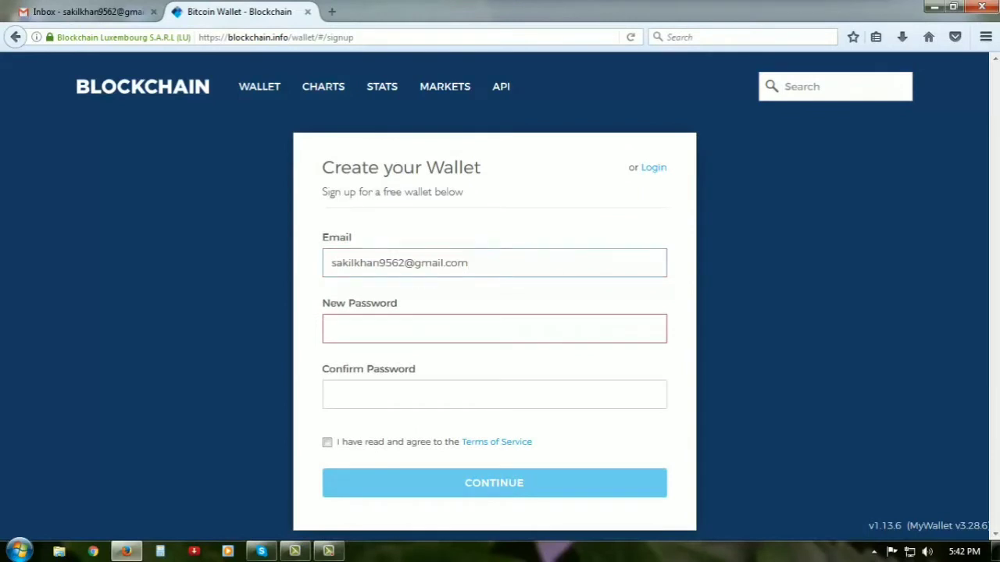
pyautogui.click(478, 328)
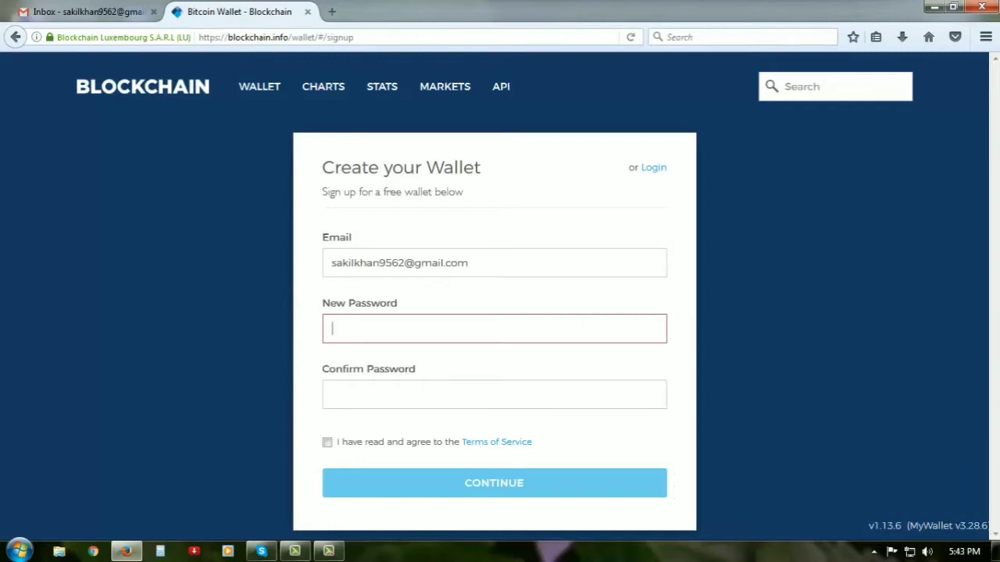
pyautogui.click(18, 551)
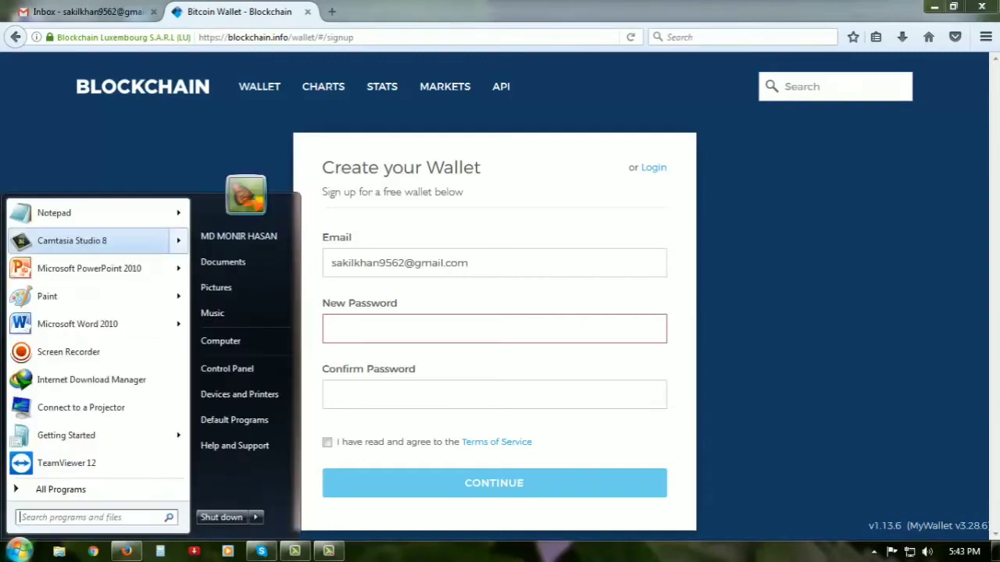
# Open Notepad and type the chosen wallet password.
pyautogui.click(62, 238)
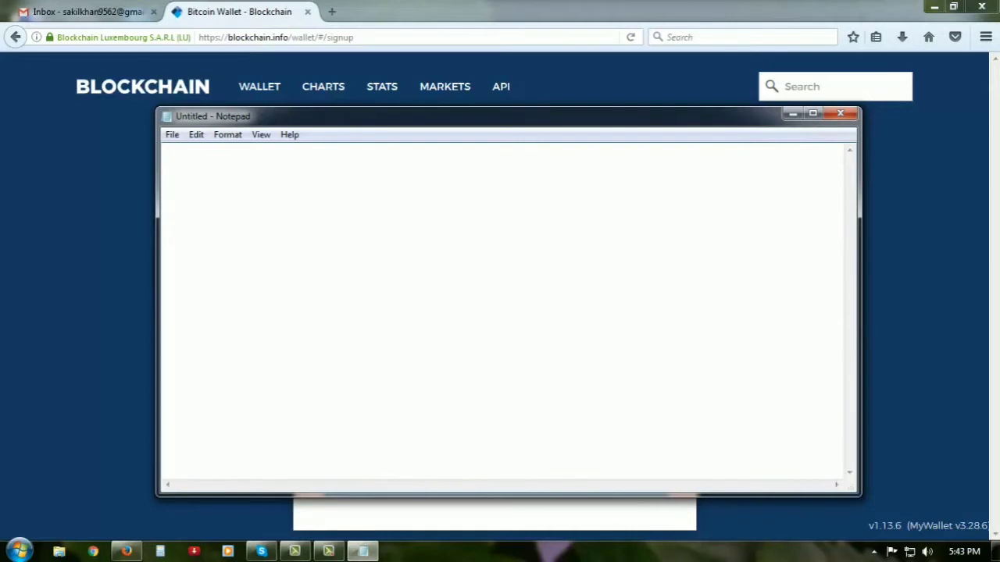
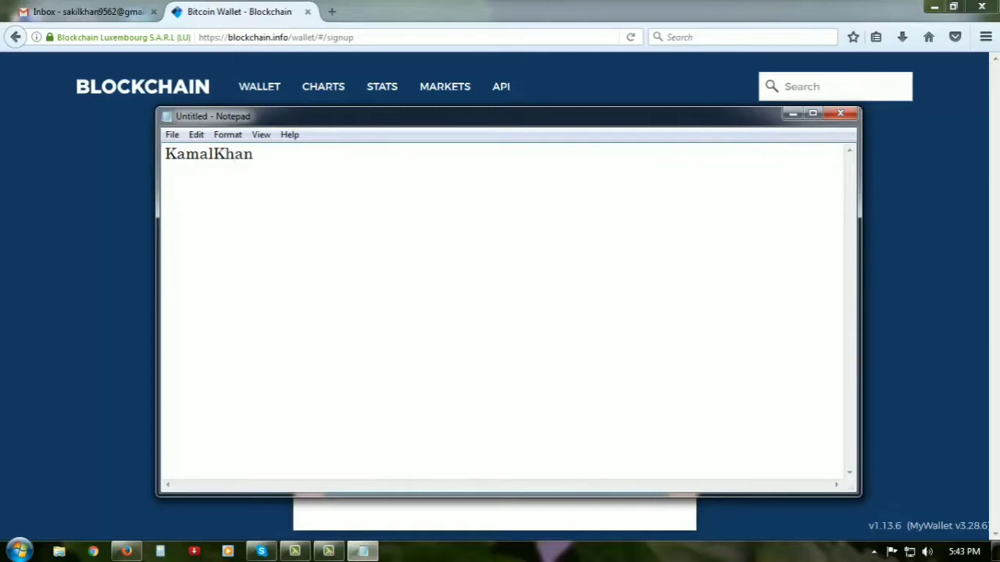
pyautogui.press('Home')
pyautogui.hotkey('shift', 'Right')
pyautogui.press('Right')
pyautogui.press('Right')
pyautogui.press('Right')
pyautogui.press('Right')
pyautogui.hotkey('shift', 'Right')
pyautogui.press('End')
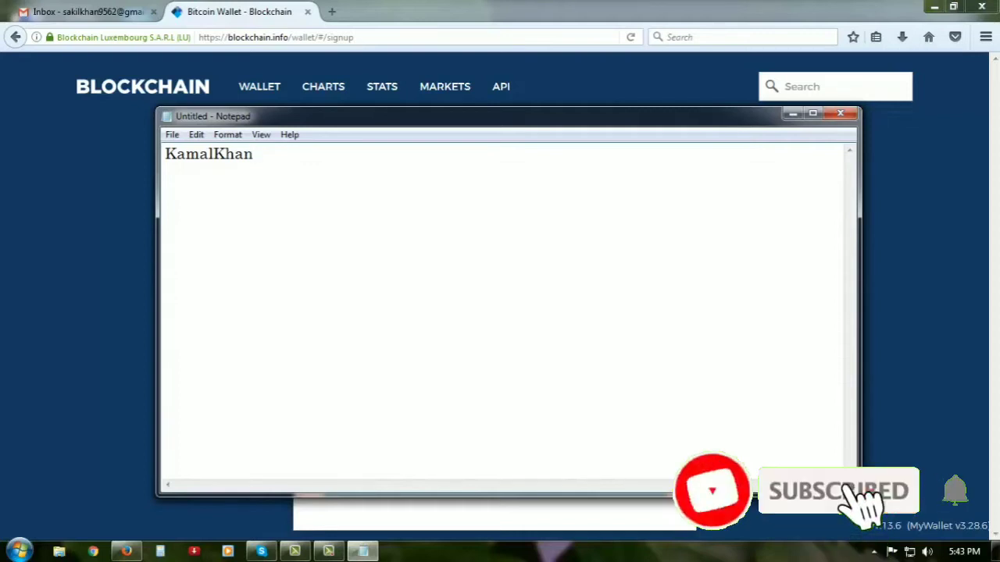
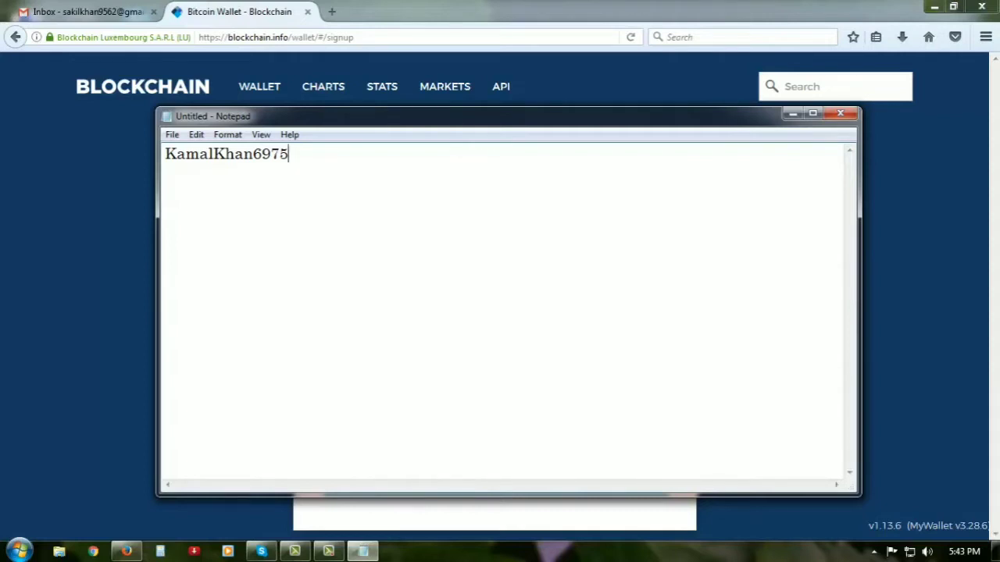
# Label the password line 'pass:' and insert a blank line above it.
pyautogui.click(165, 154)
pyautogui.write('pass:')
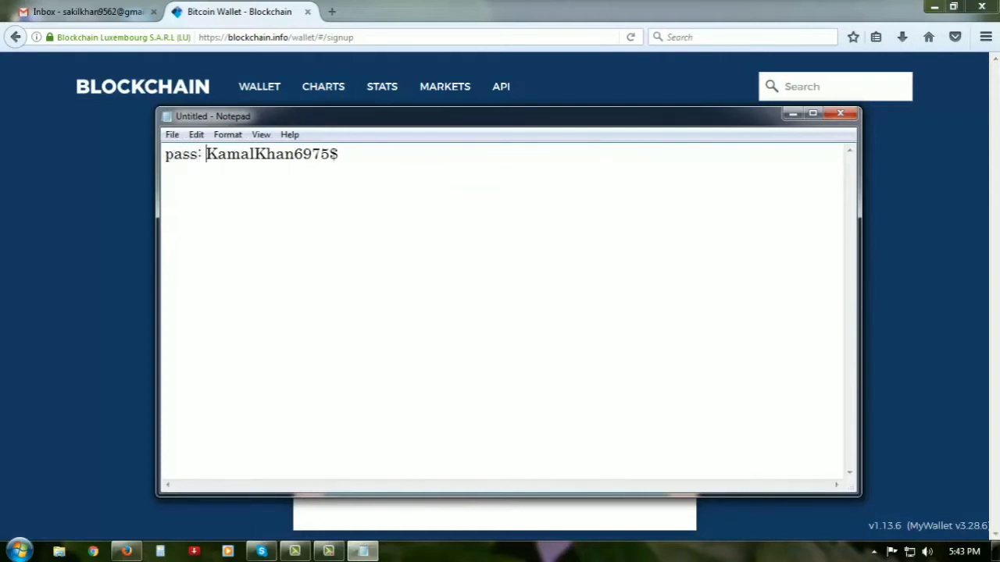
pyautogui.click(165, 154)
pyautogui.press('Return')
pyautogui.click(165, 154)
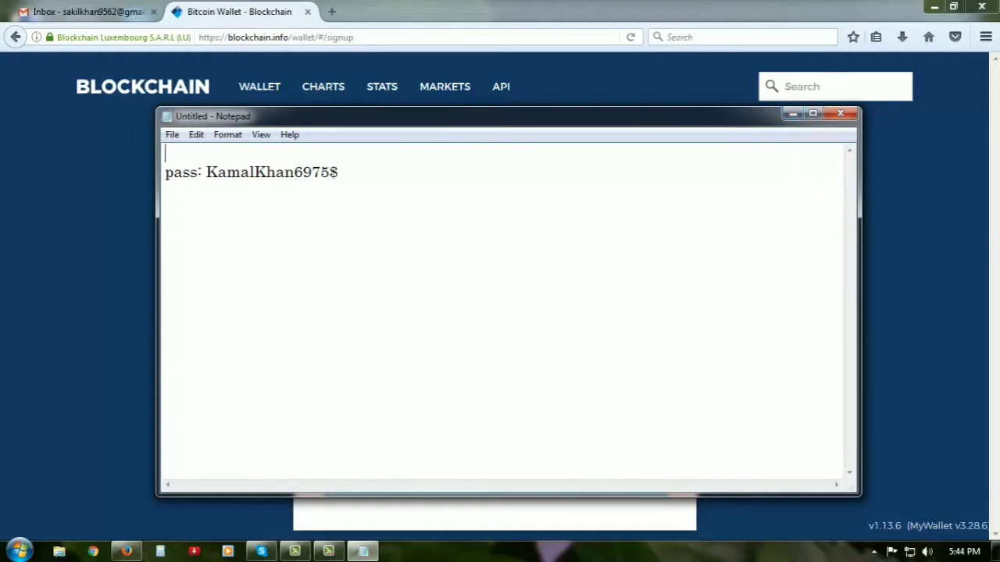
# Add a 'mail:' line with the pasted sign-up e-mail, then copy the password.
pyautogui.click(792, 114)
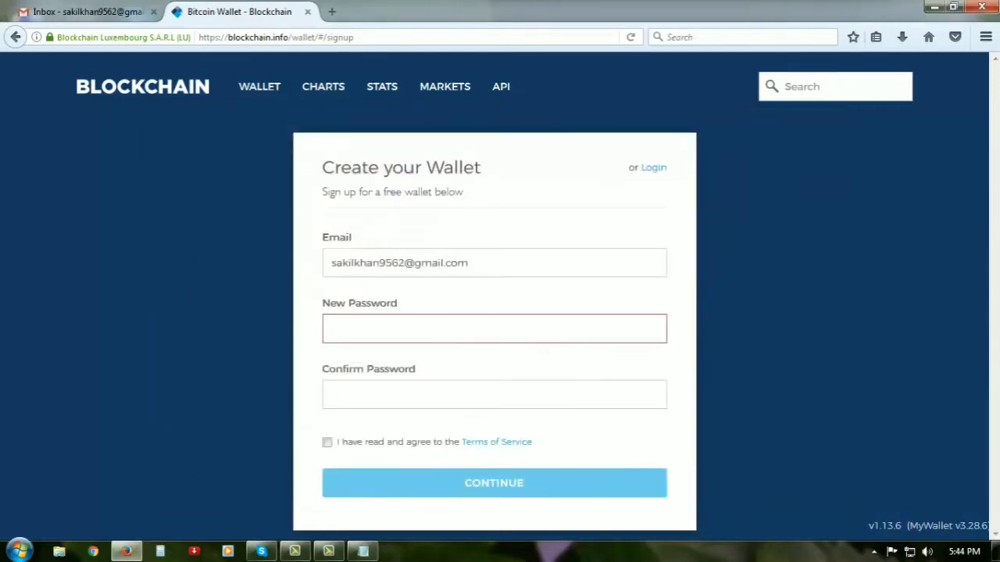
pyautogui.moveTo(331, 262); pyautogui.dragTo(469, 263)
pyautogui.hotkey('ctrl', 'c')
pyautogui.click(362, 551)
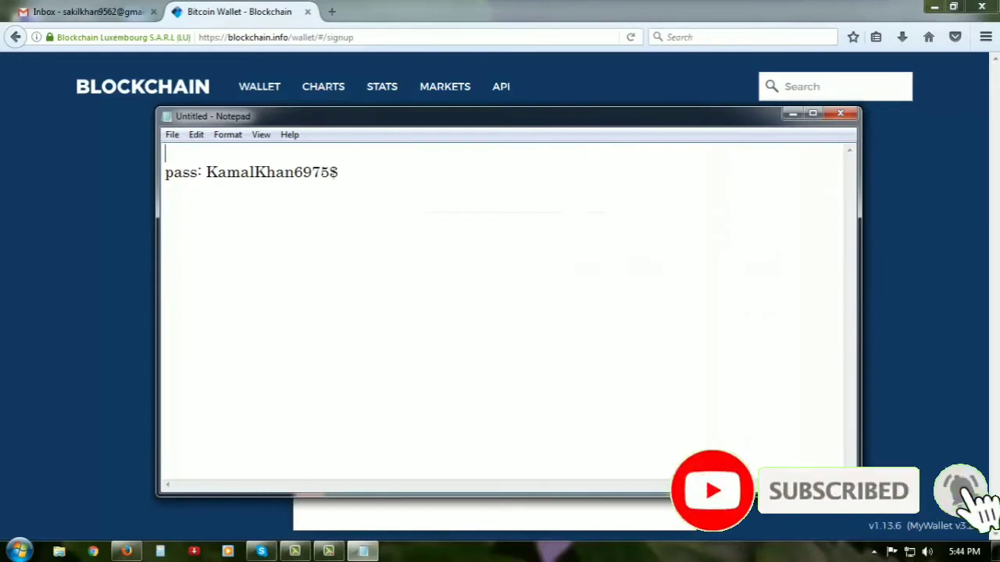
pyautogui.write('mail:')
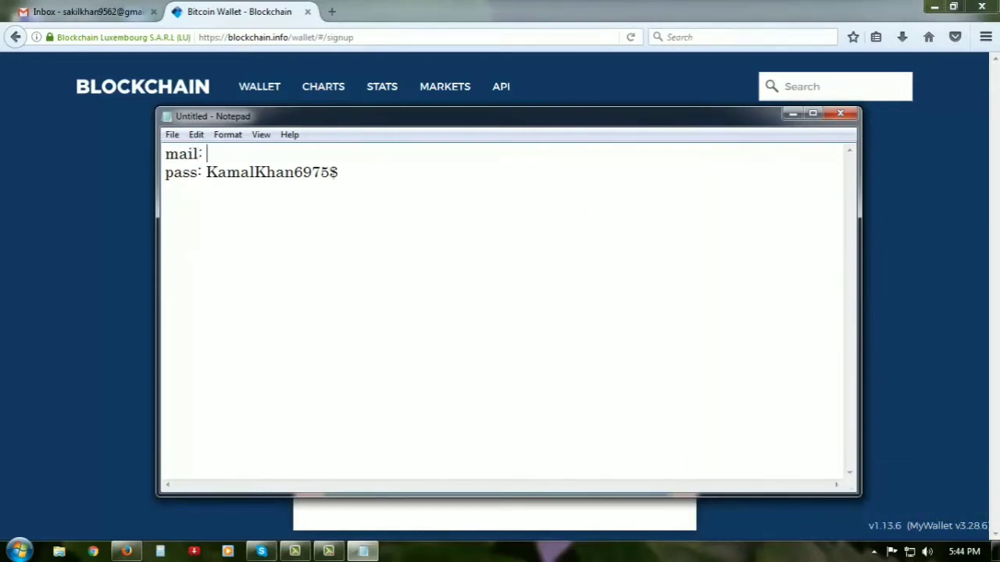
pyautogui.hotkey('ctrl', 'v')
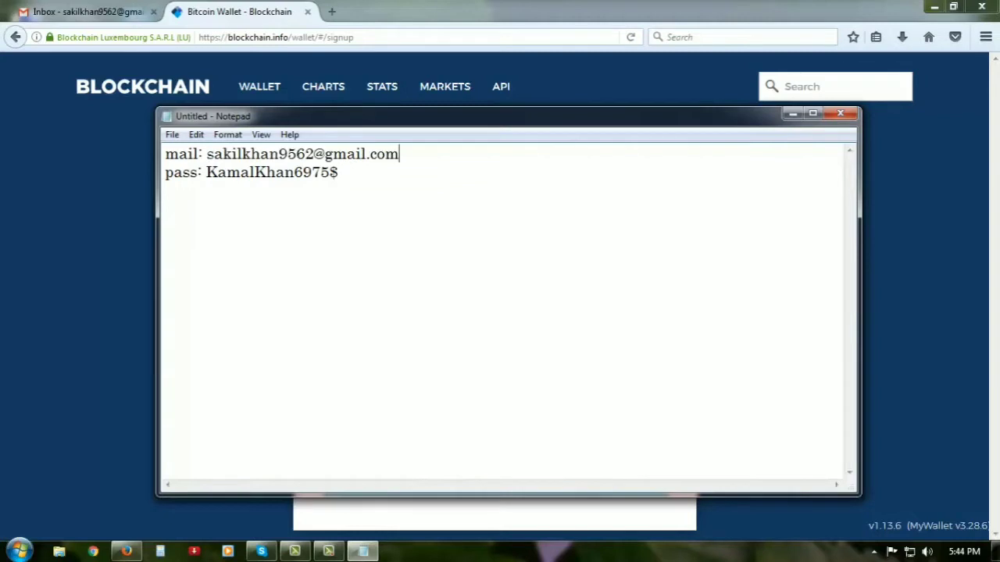
pyautogui.moveTo(207, 172); pyautogui.dragTo(338, 171)
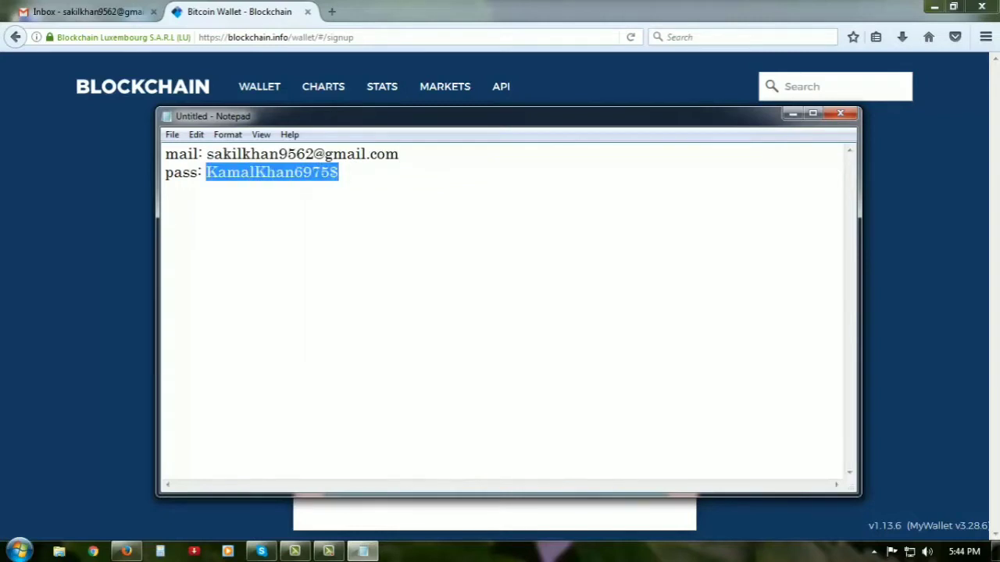
pyautogui.rightClick(305, 169)
pyautogui.click(340, 217)
# Paste the saved password into both New Password and Confirm Password.
pyautogui.click(792, 114)
pyautogui.rightClick(390, 328)
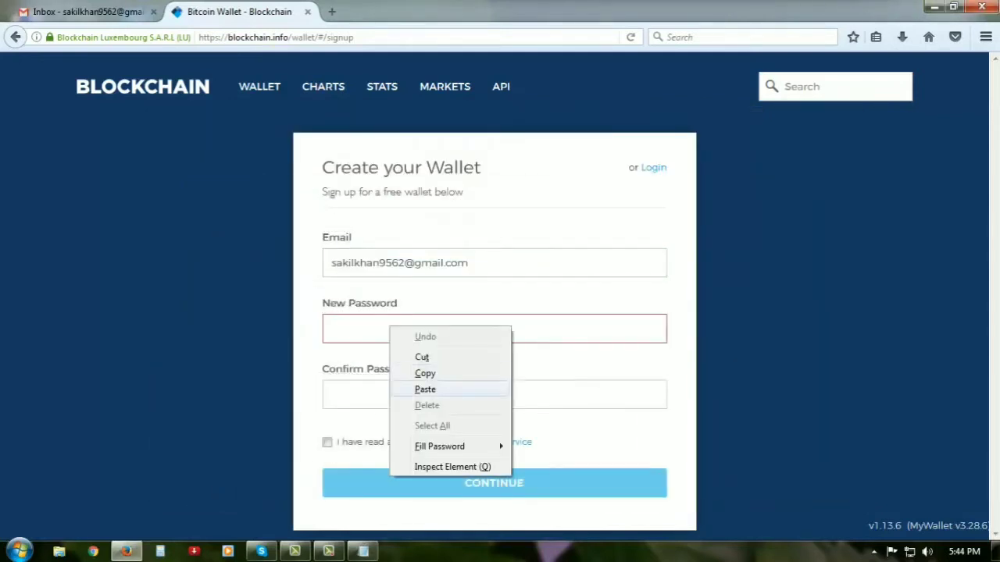
pyautogui.click(426, 388)
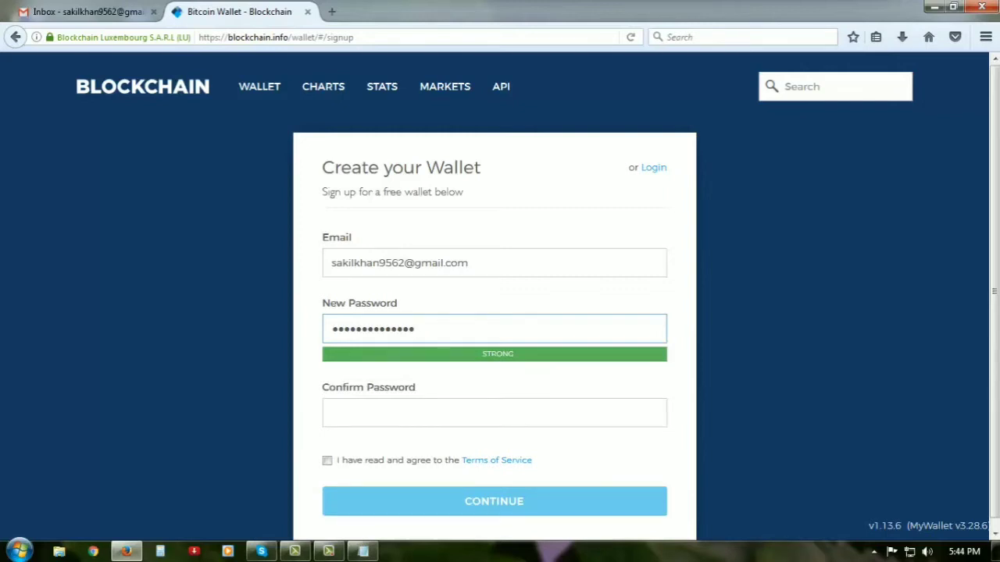
pyautogui.click(435, 414)
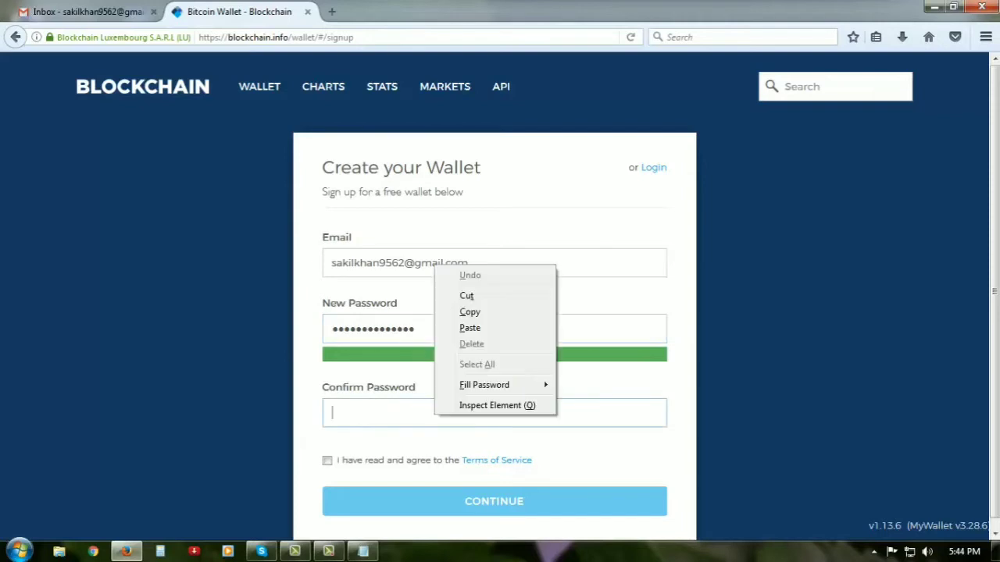
pyautogui.rightClick(435, 414)
pyautogui.click(470, 329)
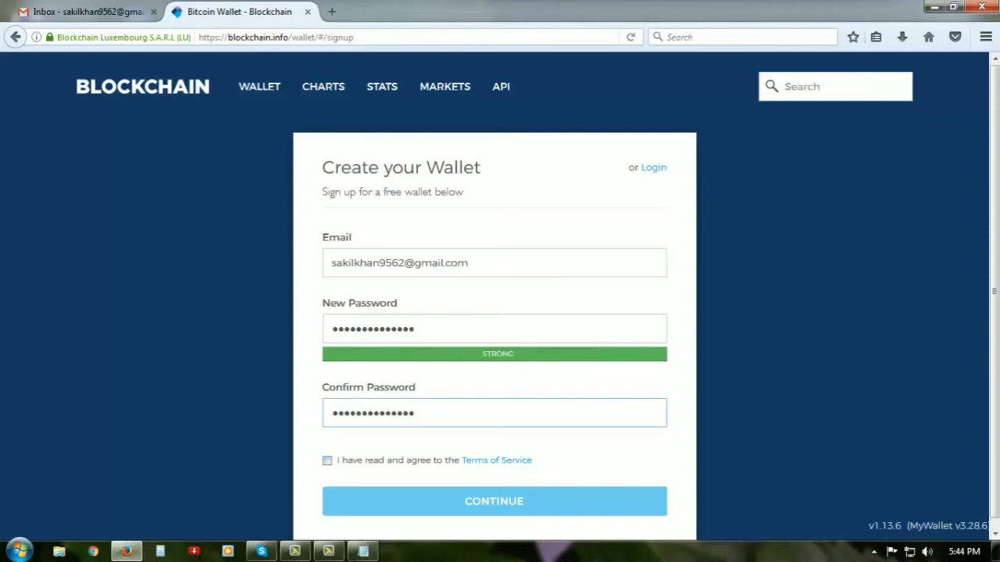
# Accept the Terms of Service, submit the sign-up, and dismiss the wallet welcome message.
pyautogui.click(327, 461)
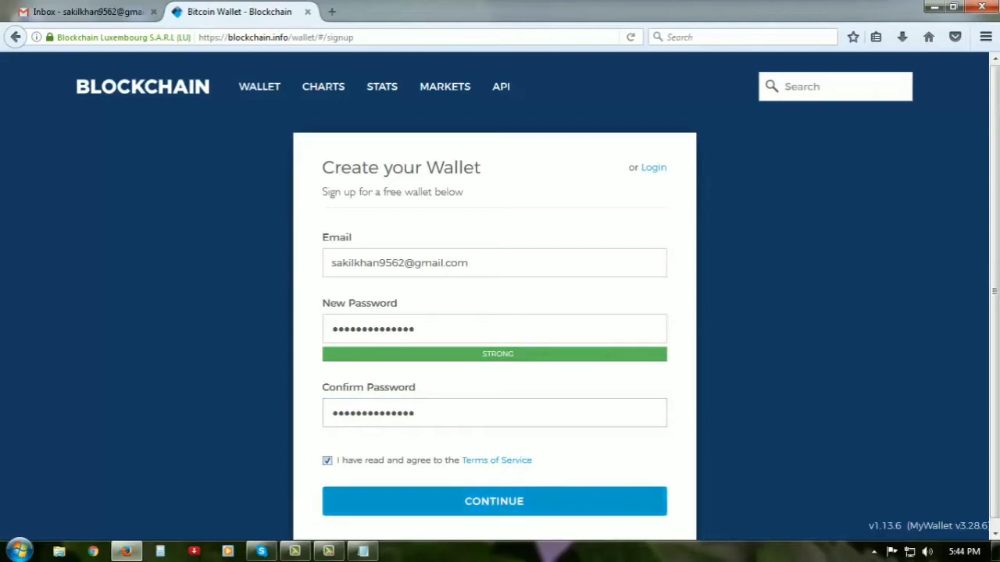
pyautogui.press('Return')
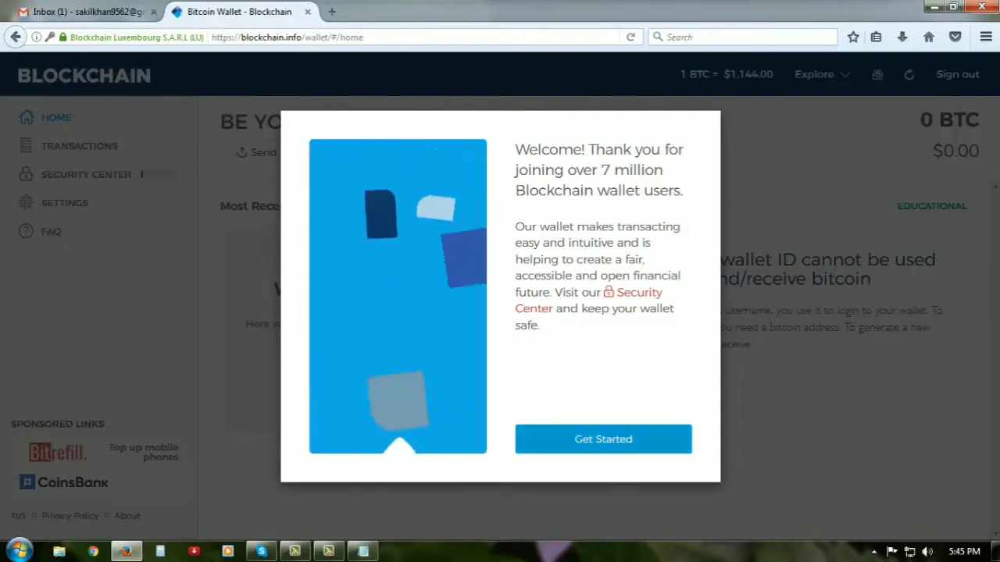
pyautogui.press('Escape')
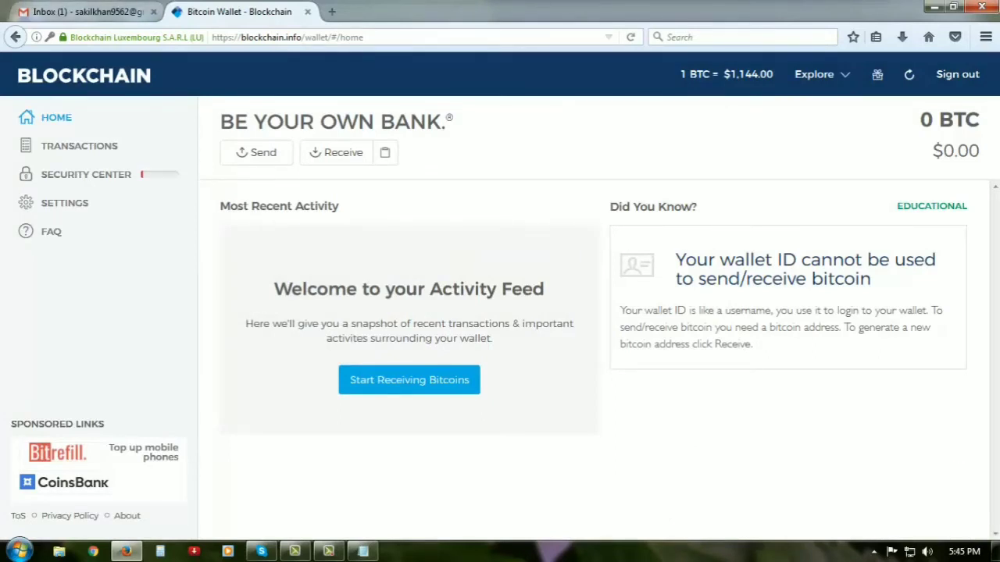
pyautogui.hotkey('ctrl', 'shift', 'Tab')
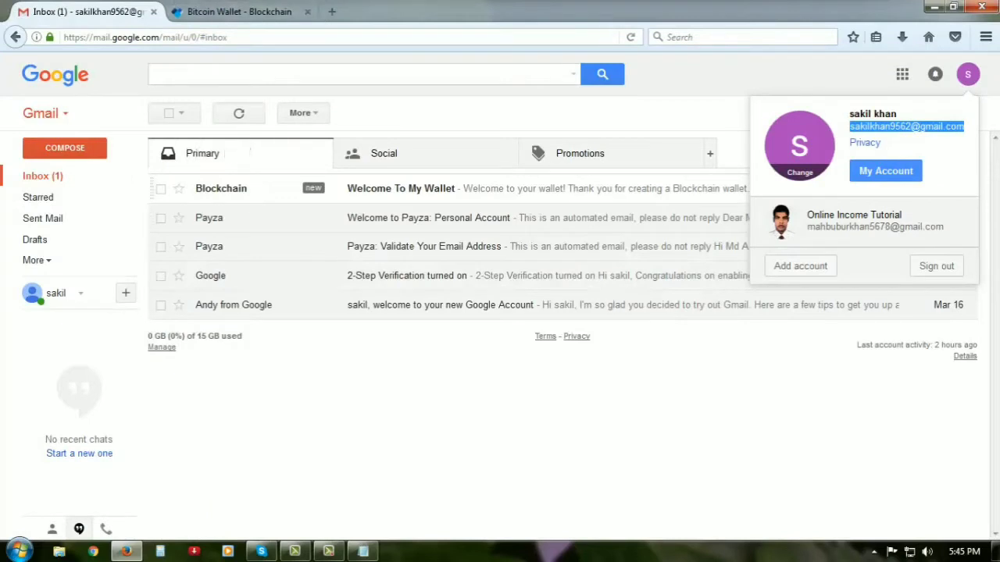
# Copy the Wallet ID from the 'Welcome To My Wallet' email and return to Notepad.
pyautogui.press('Escape')
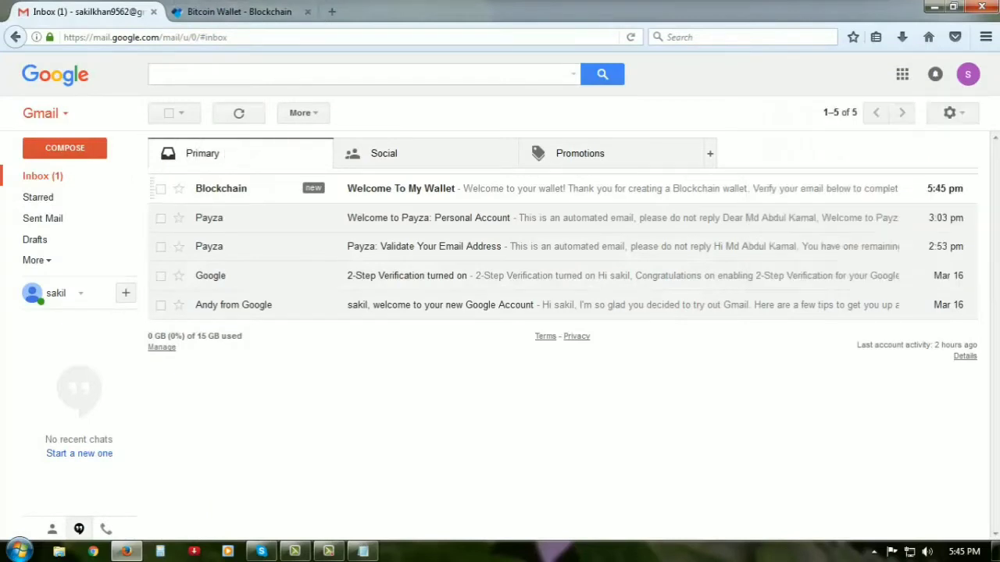
pyautogui.click(403, 188)
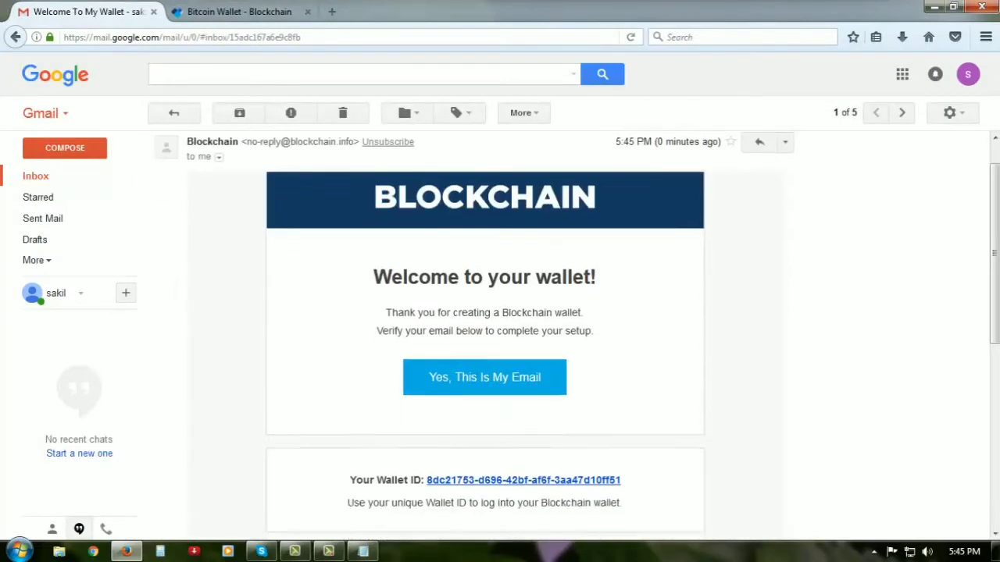
pyautogui.scroll(-4, 484, 352)
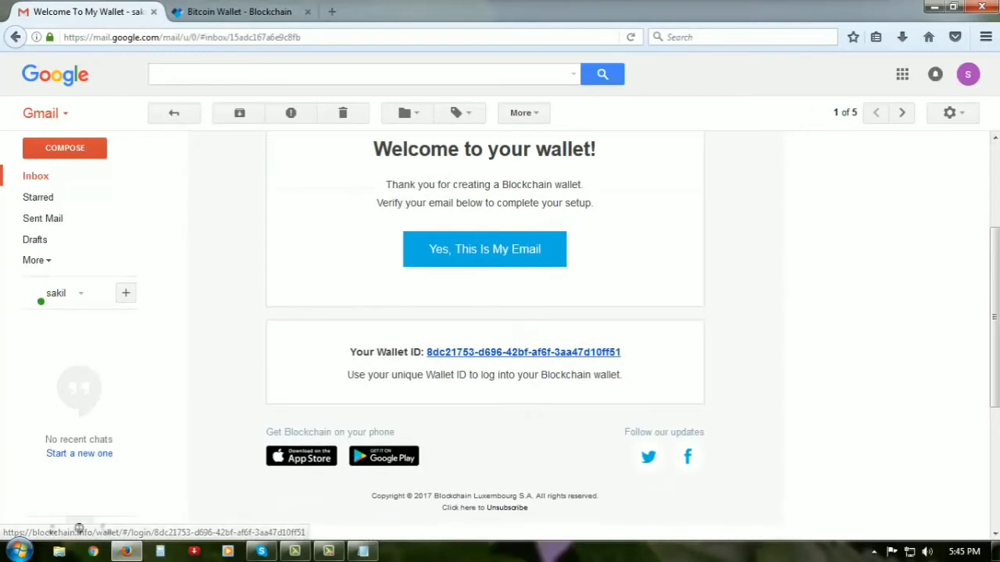
pyautogui.moveTo(622, 352); pyautogui.dragTo(423, 352)
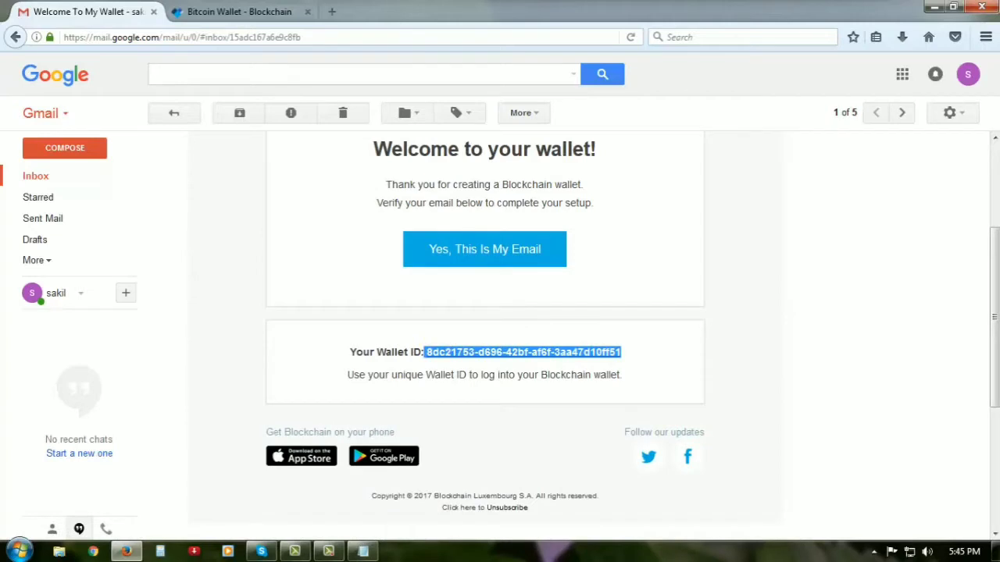
pyautogui.click(406, 352)
pyautogui.moveTo(622, 353); pyautogui.dragTo(425, 352)
pyautogui.rightClick(486, 353)
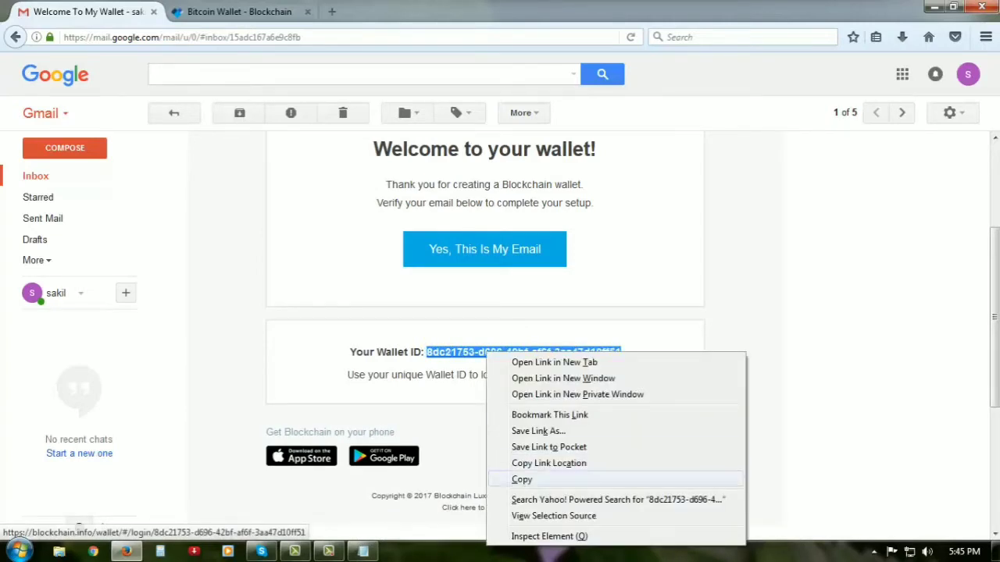
pyautogui.click(522, 480)
pyautogui.click(363, 551)
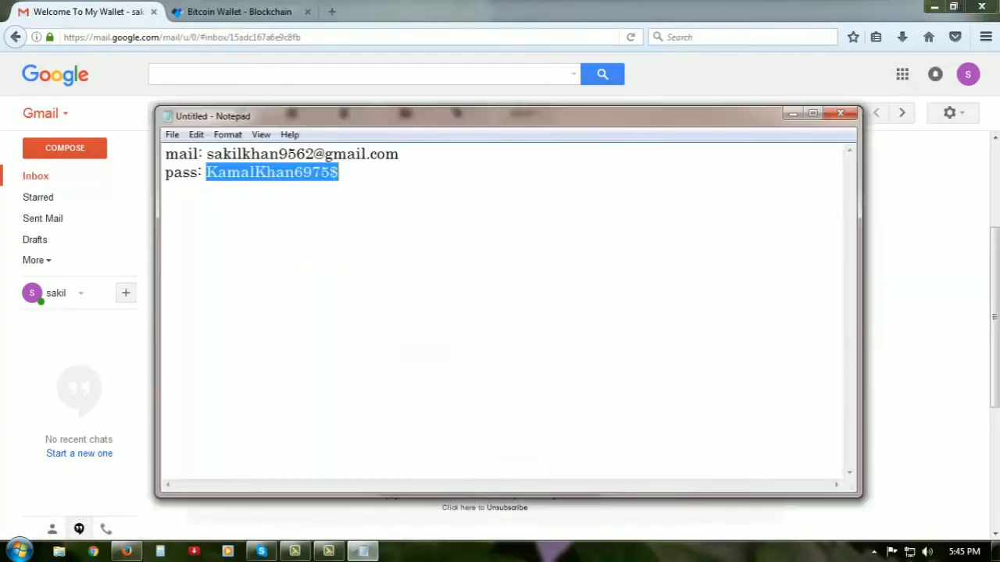
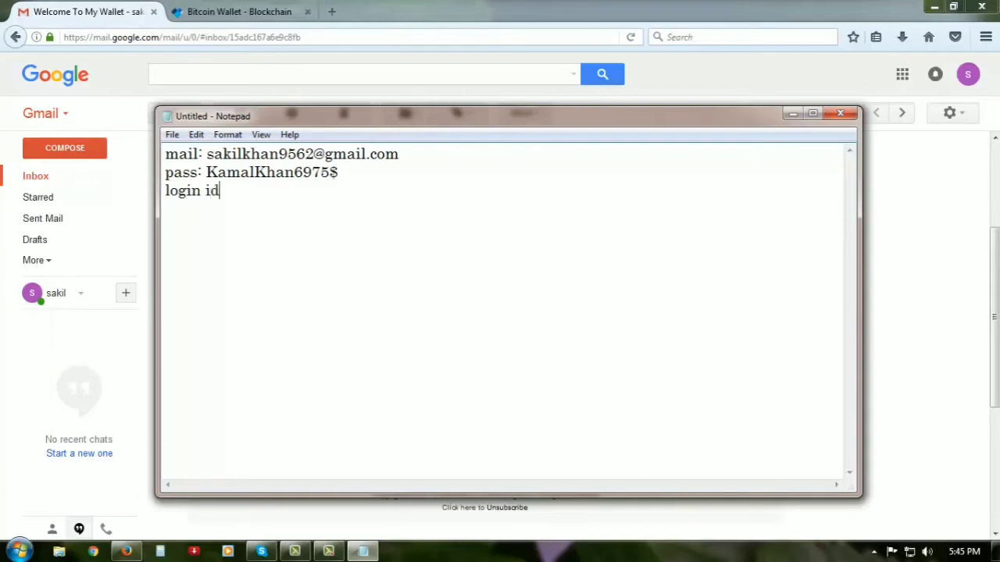
# Paste the Wallet ID after 'login id:' in Notepad, then bring up the Blockchain wallet home page.
pyautogui.hotkey('ctrl', 'v')
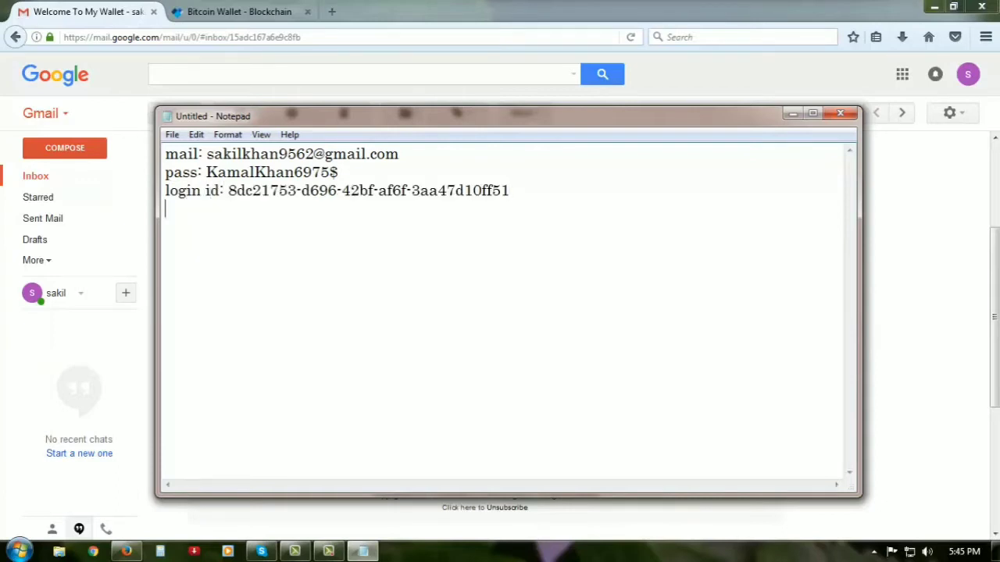
pyautogui.click(793, 113)
pyautogui.hotkey('ctrl', 'Tab')
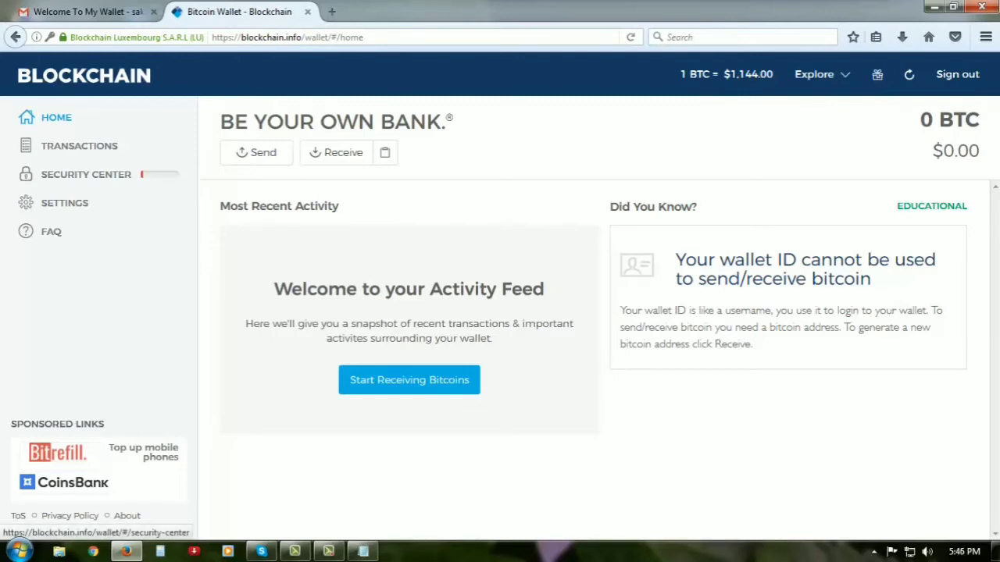
# Review Security Levels 1–3 in the wallet's Security Center, then return to the Gmail welcome email.
pyautogui.click(86, 174)
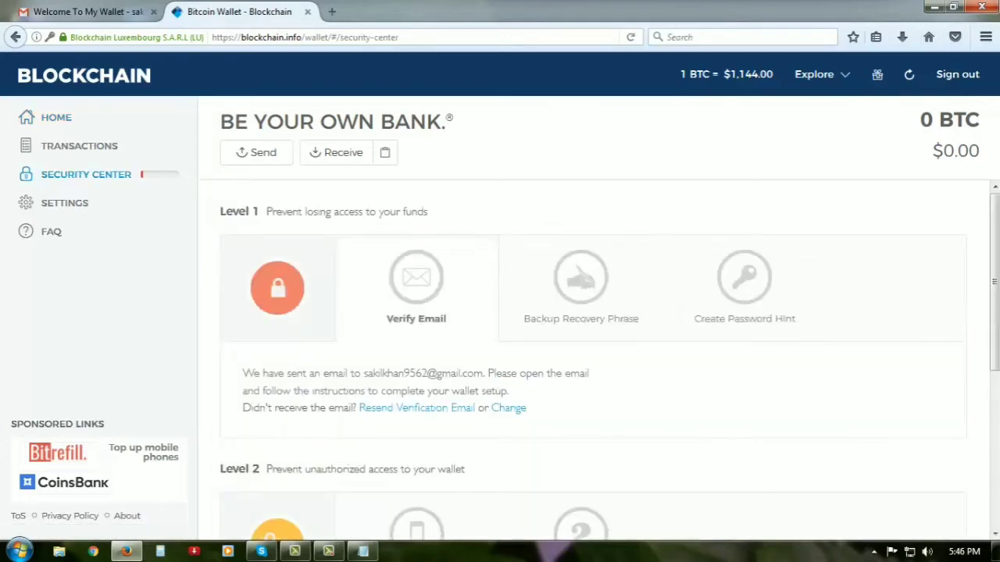
pyautogui.scroll(-5, 594, 359)
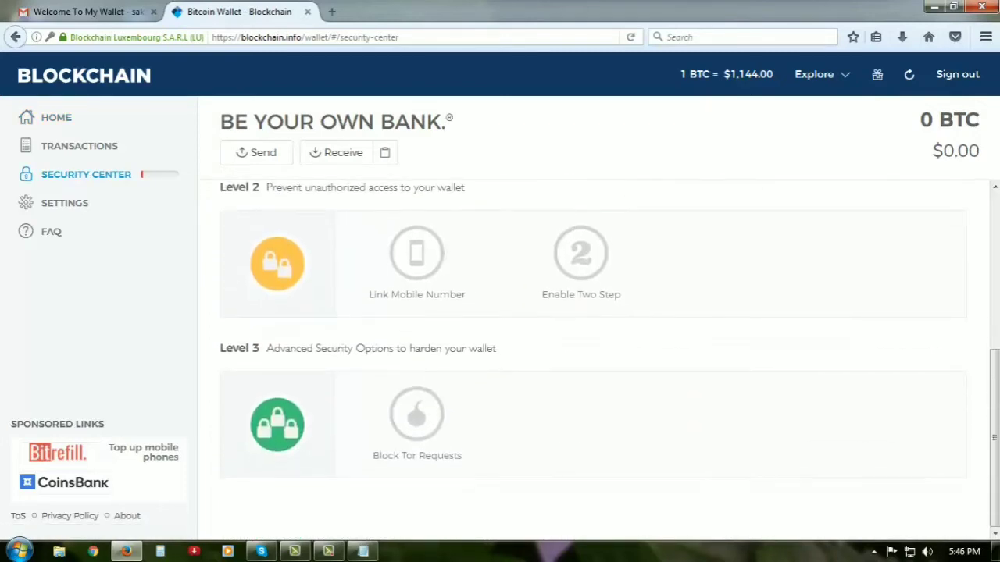
pyautogui.scroll(3, 593, 359)
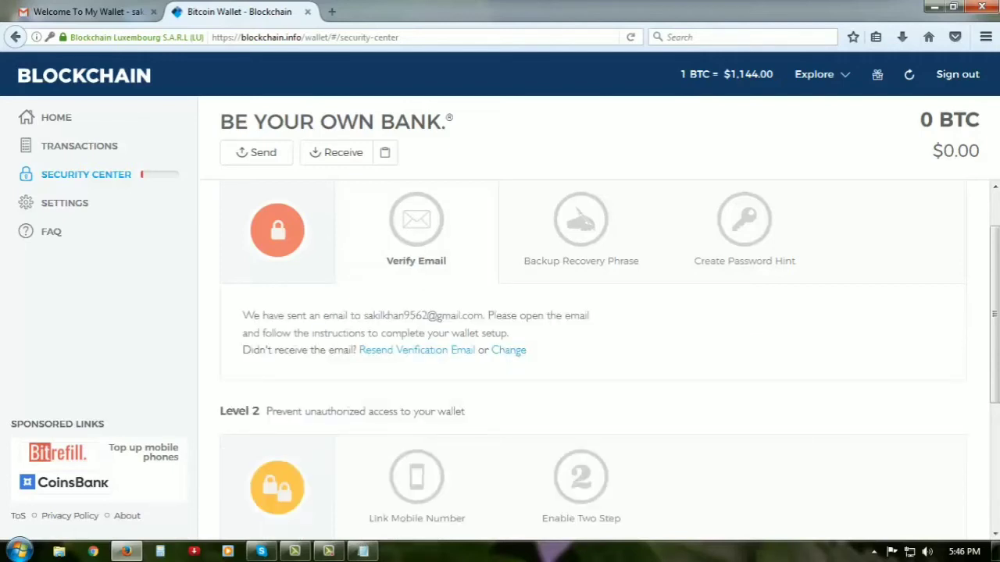
pyautogui.click(86, 11)
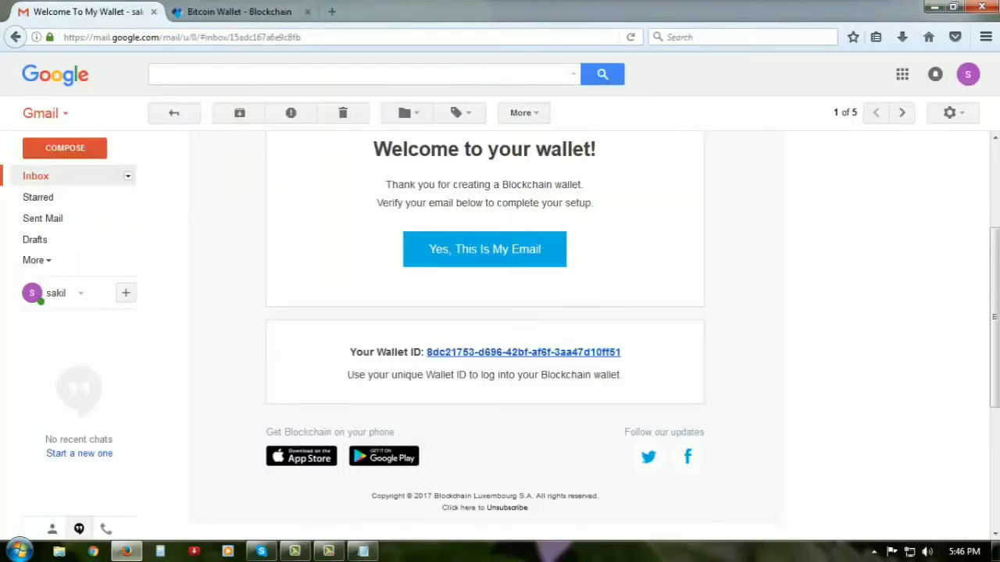
# Resend the wallet verification email and open the 'Welcome To My Wallet' thread in Gmail.
pyautogui.click(35, 176)
pyautogui.click(239, 12)
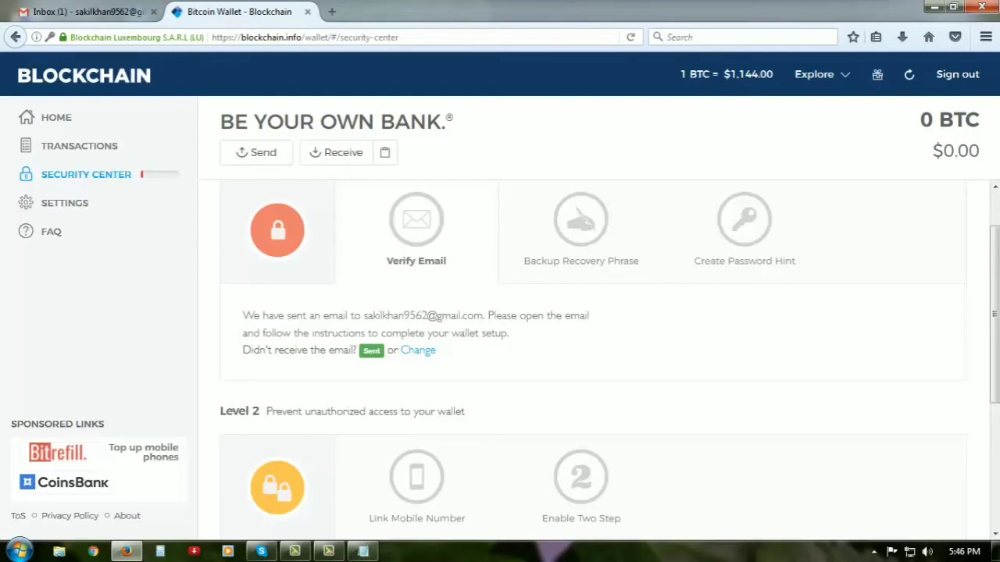
pyautogui.click(86, 12)
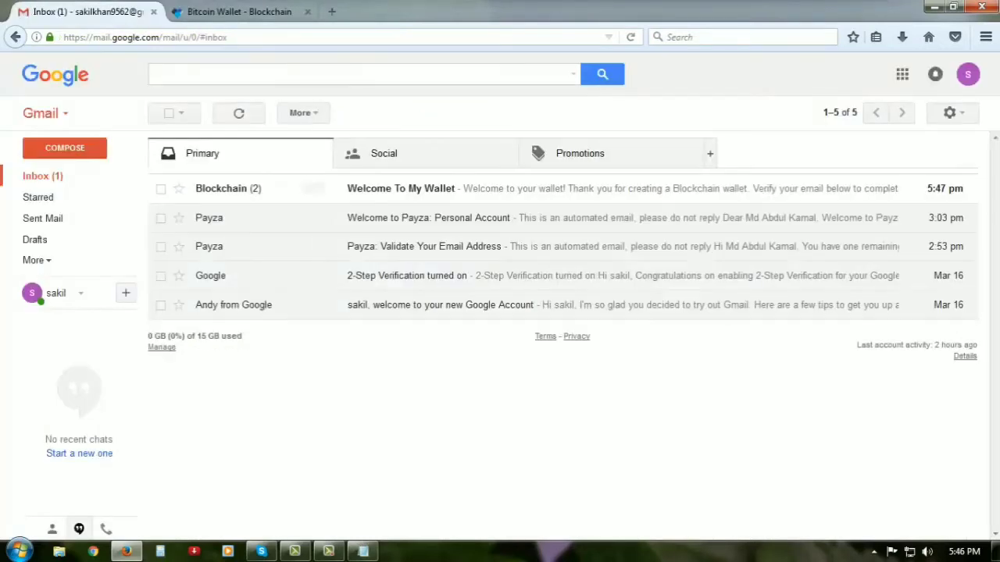
pyautogui.press('Return')
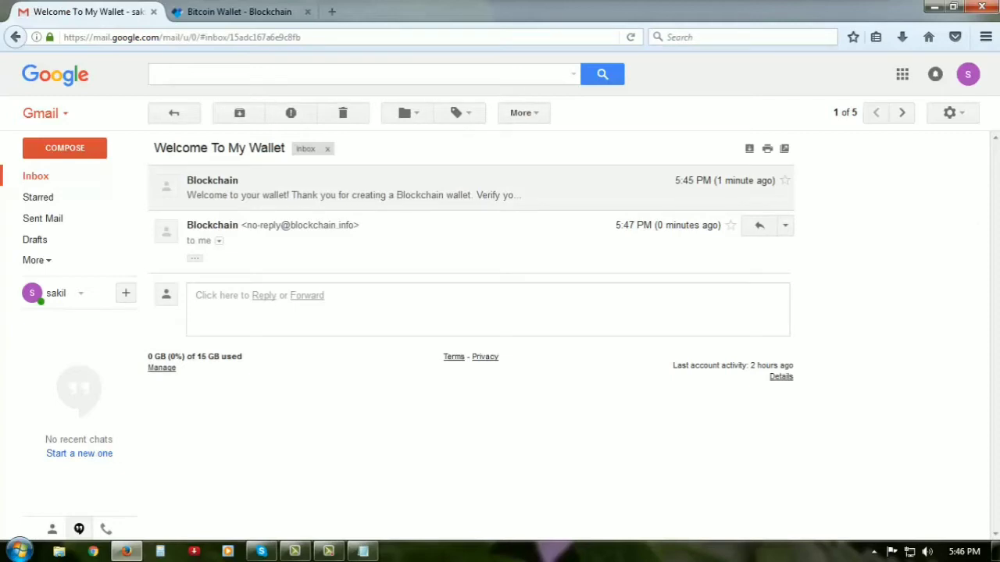
pyautogui.press('u')
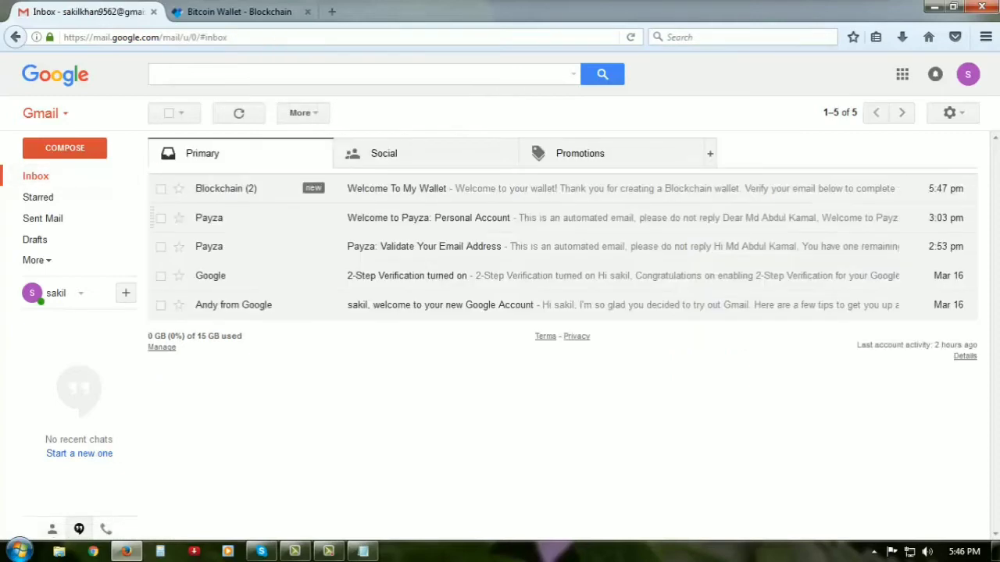
pyautogui.press('Return')
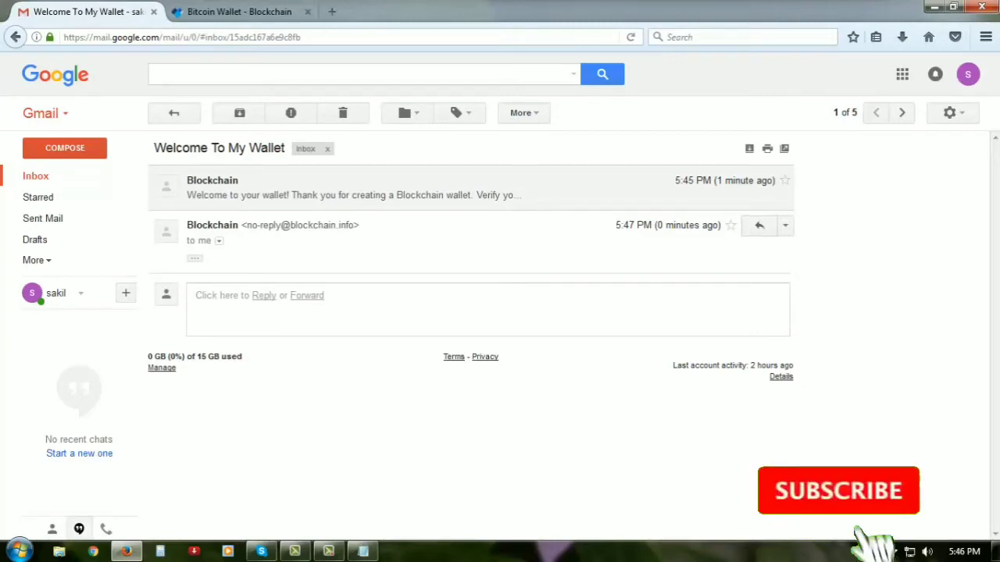
# Check the thread's sender details and expand the earlier Blockchain welcome message.
pyautogui.scroll(-5, 383, 391)
pyautogui.scroll(5, 383, 390)
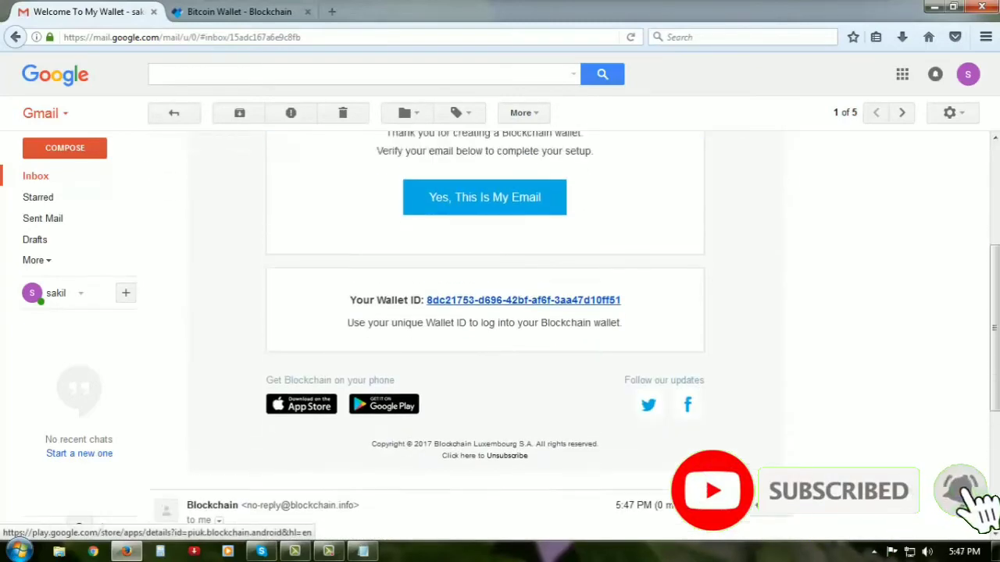
pyautogui.scroll(-10, 500, 336)
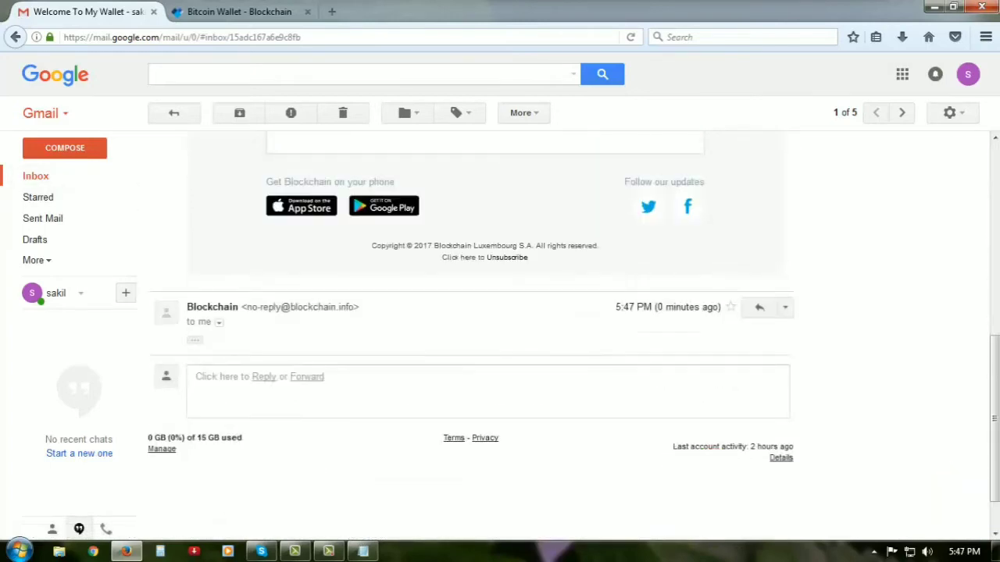
pyautogui.scroll(10, 500, 336)
pyautogui.click(35, 176)
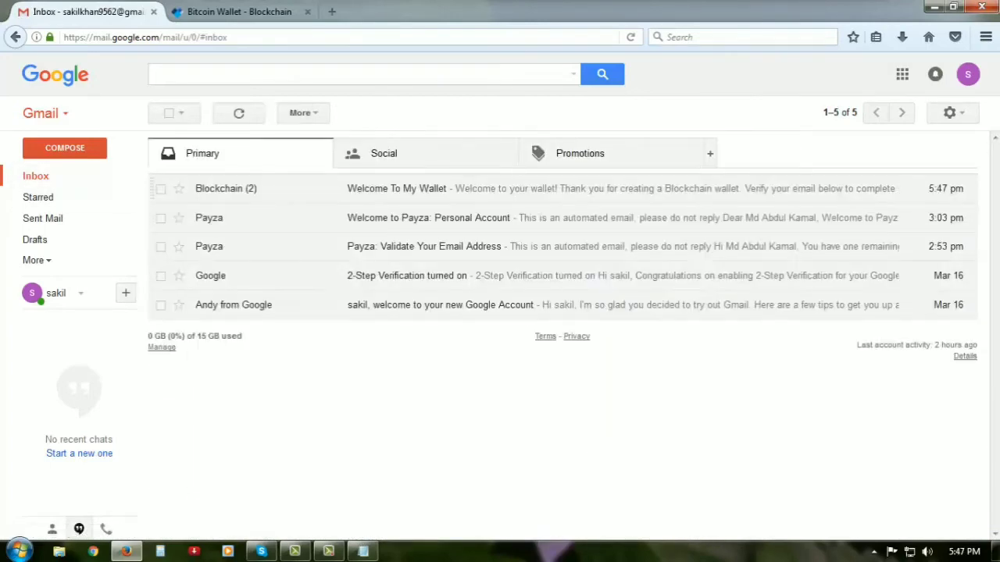
pyautogui.click(397, 188)
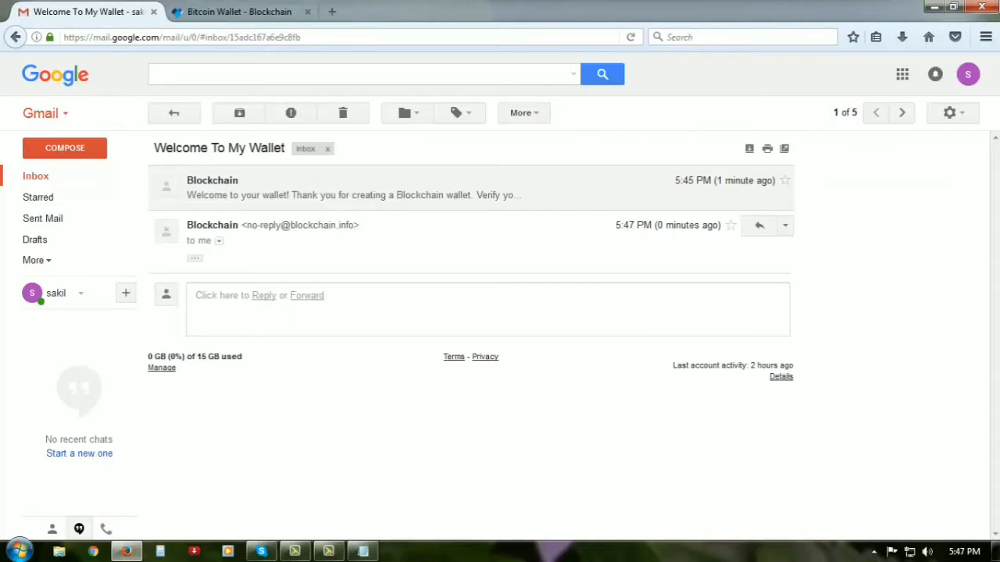
pyautogui.moveTo(212, 225)
pyautogui.click(219, 241)
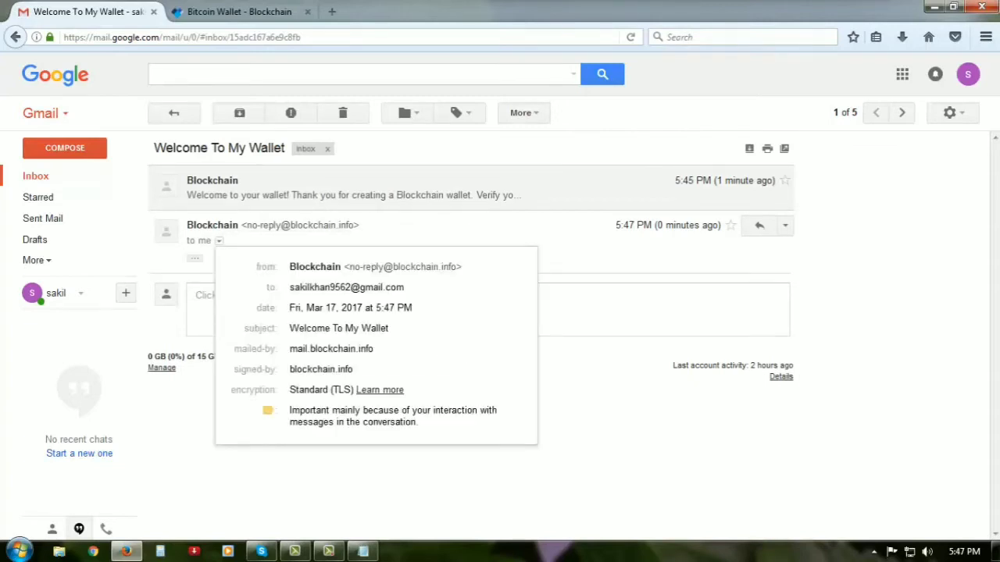
pyautogui.press('Escape')
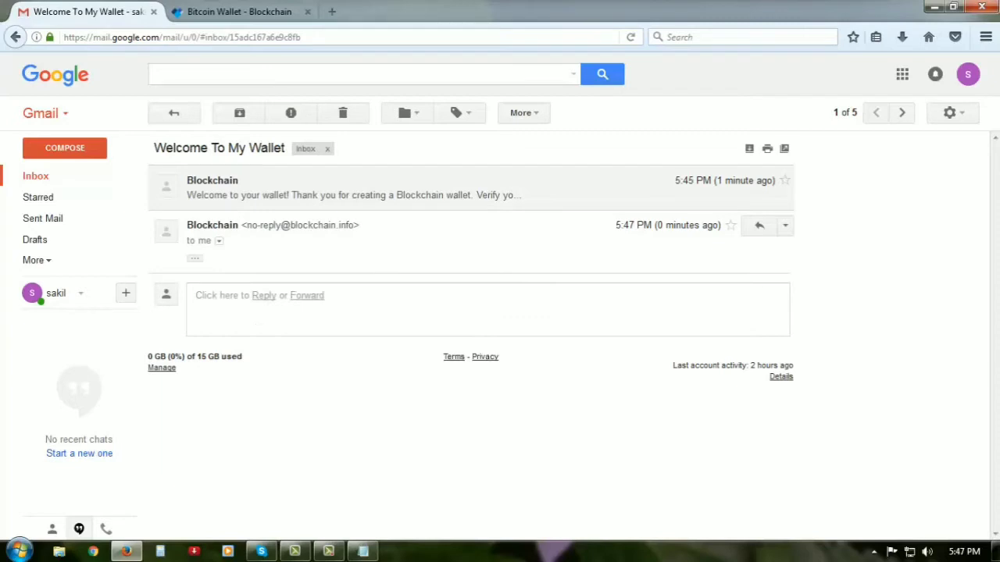
pyautogui.press('Return')
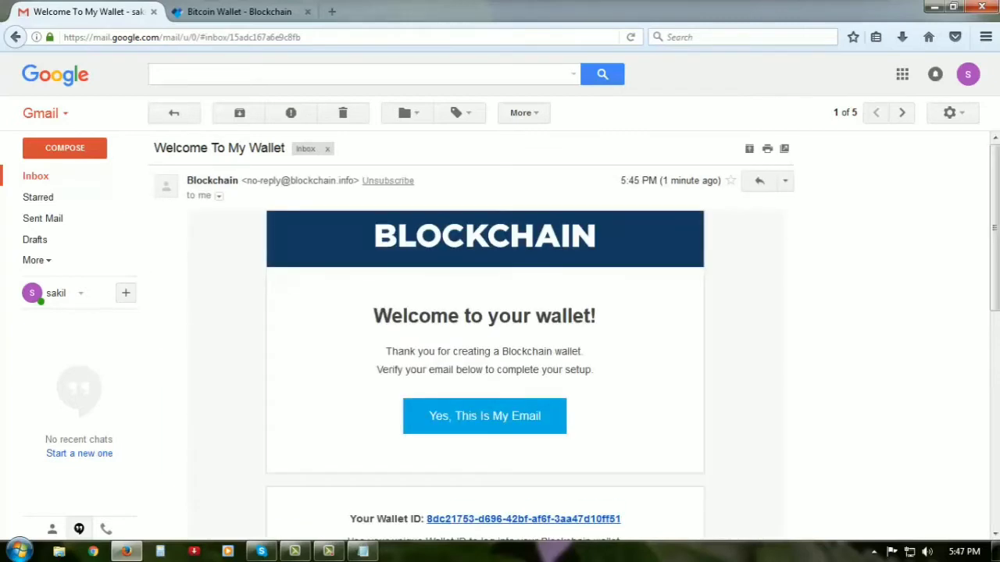
pyautogui.scroll(-2, 484, 336)
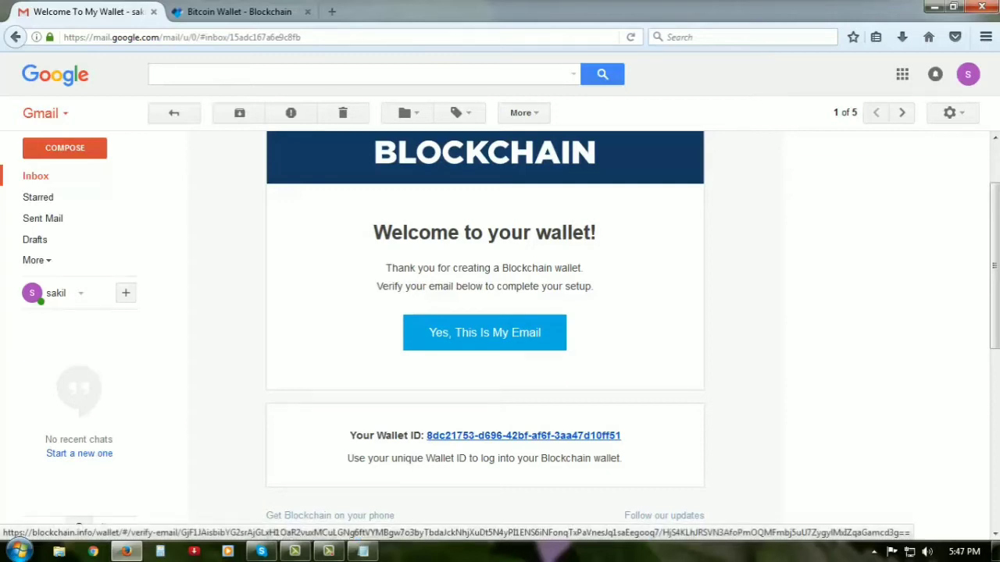
# Follow the verification link, which shows 'Email Verification Code Incorrect', and close that page.
pyautogui.click(485, 333)
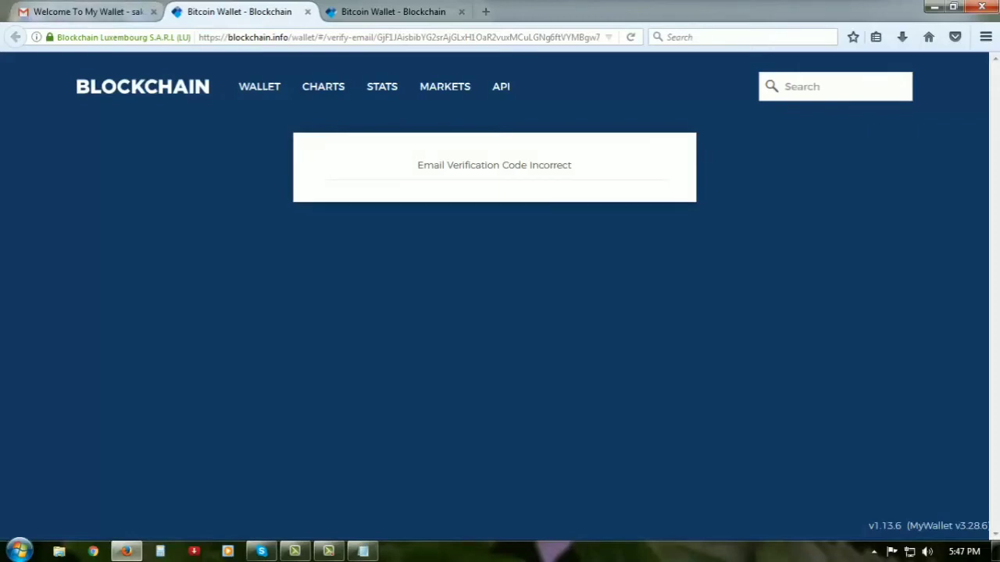
pyautogui.hotkey('ctrl', 'Tab')
pyautogui.hotkey('ctrl', 'Tab')
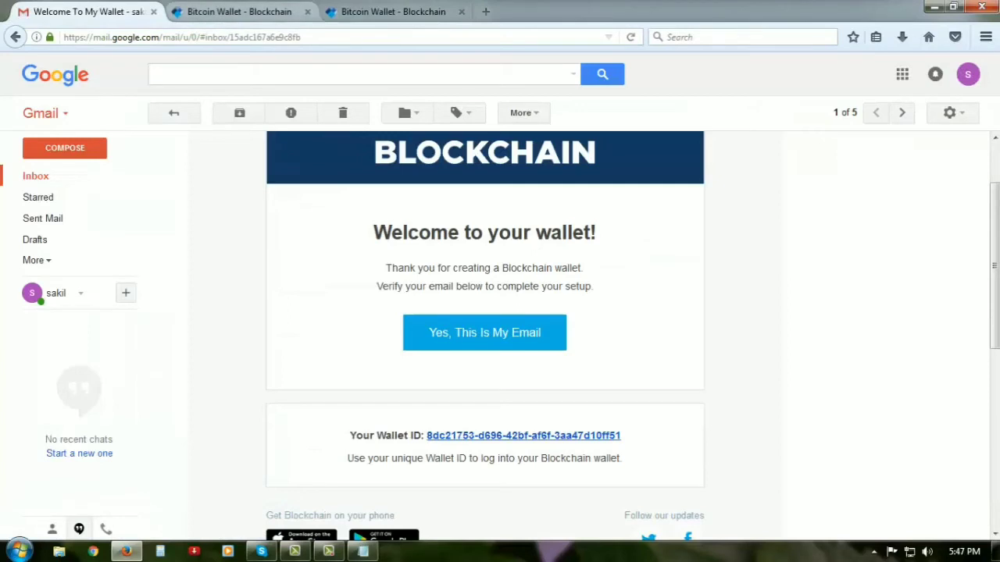
pyautogui.hotkey('ctrl', 'Tab')
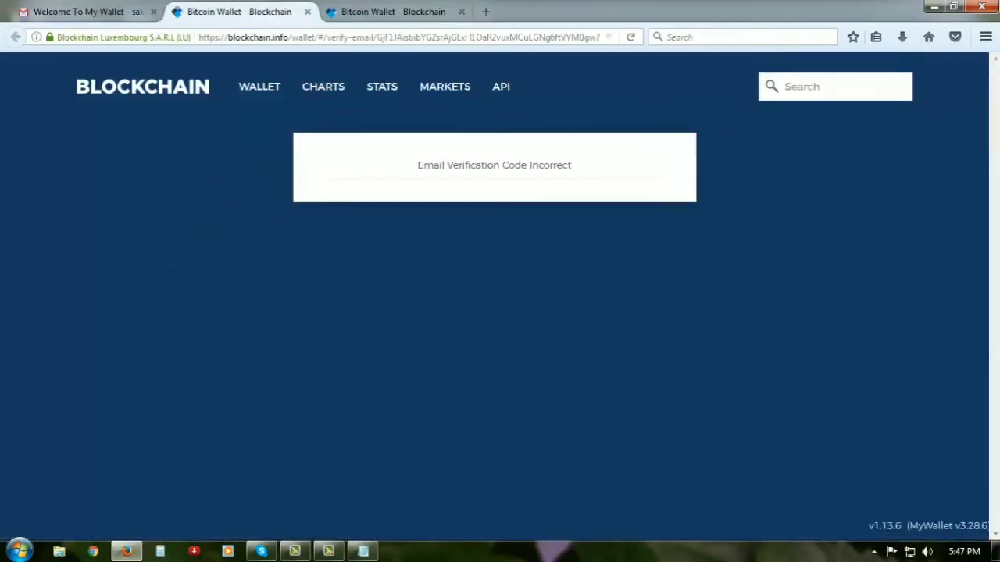
pyautogui.click(307, 12)
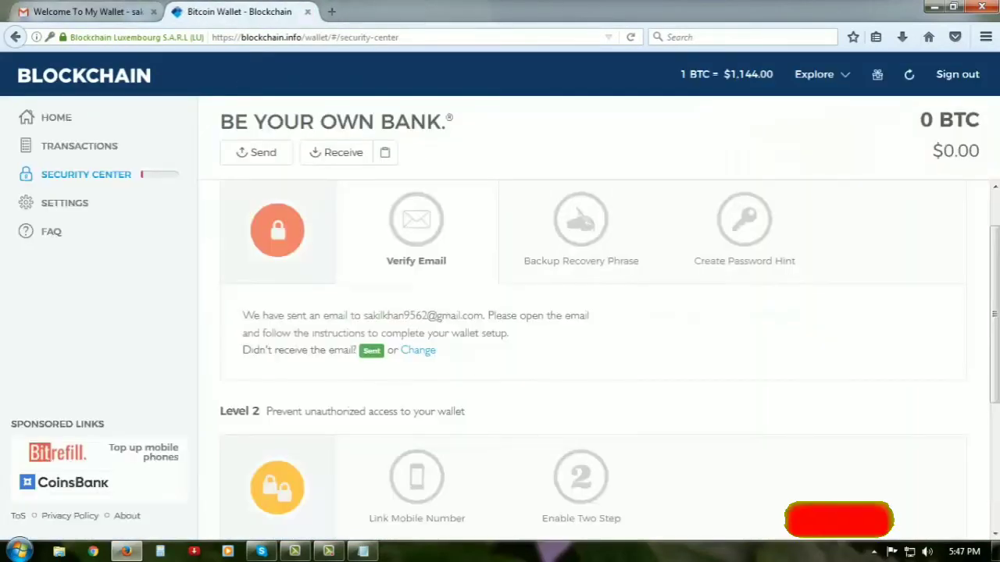
pyautogui.hotkey('ctrl', 'Tab')
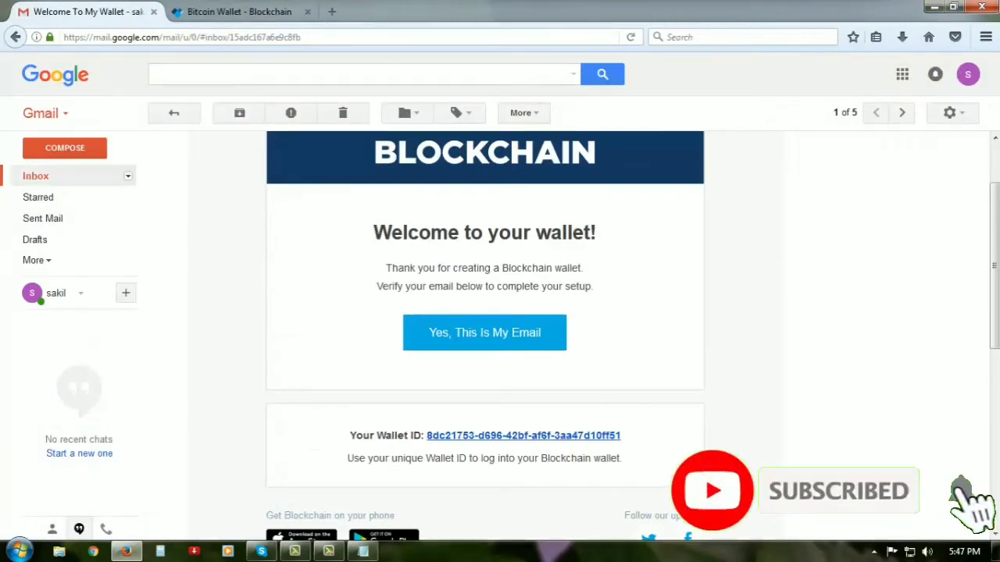
pyautogui.press('F5')
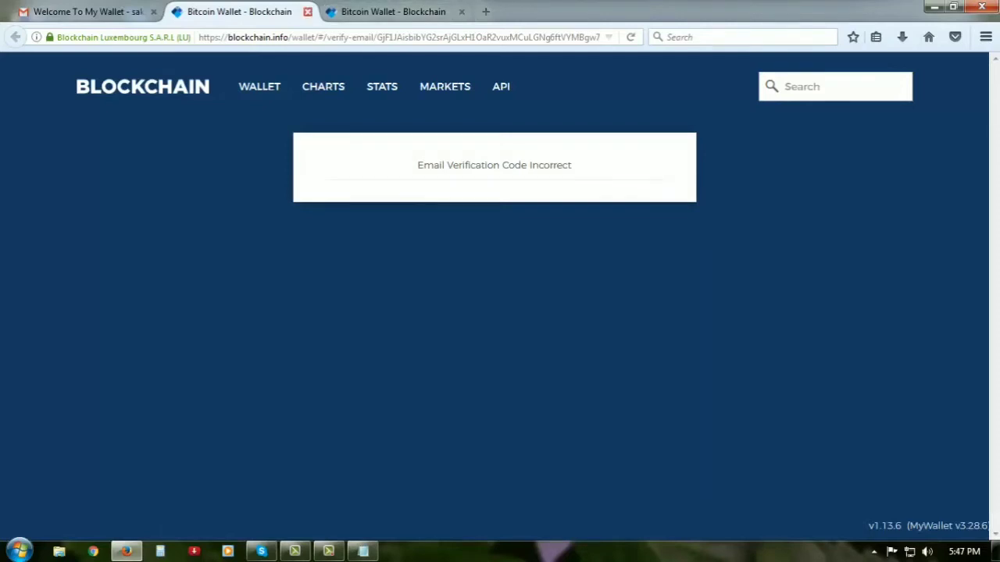
pyautogui.hotkey('ctrl', 'w')
pyautogui.hotkey('ctrl', 'Tab')
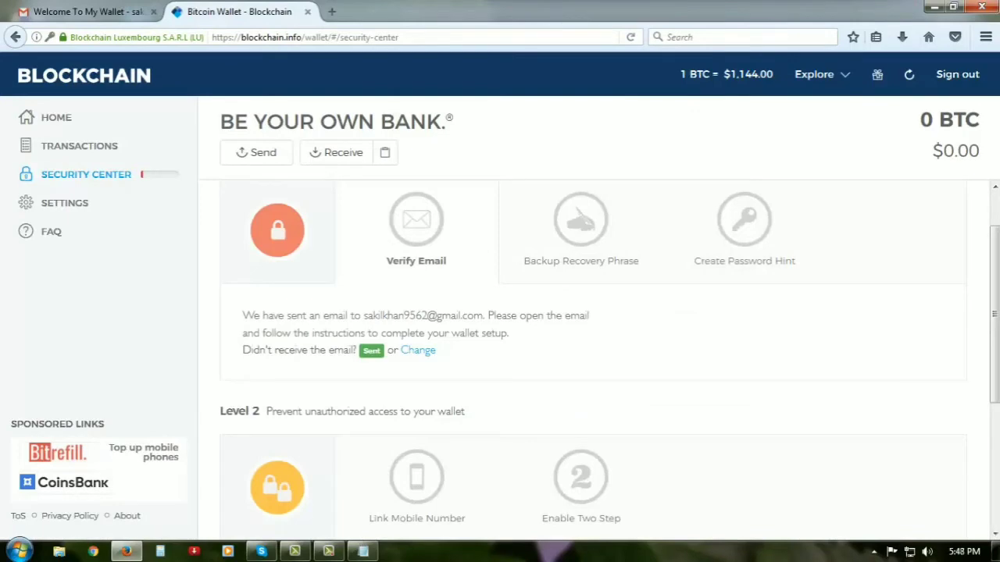
# Open the welcome email's verification link again and return to the Security Center tab.
pyautogui.hotkey('ctrl', 'shift', 'Tab')
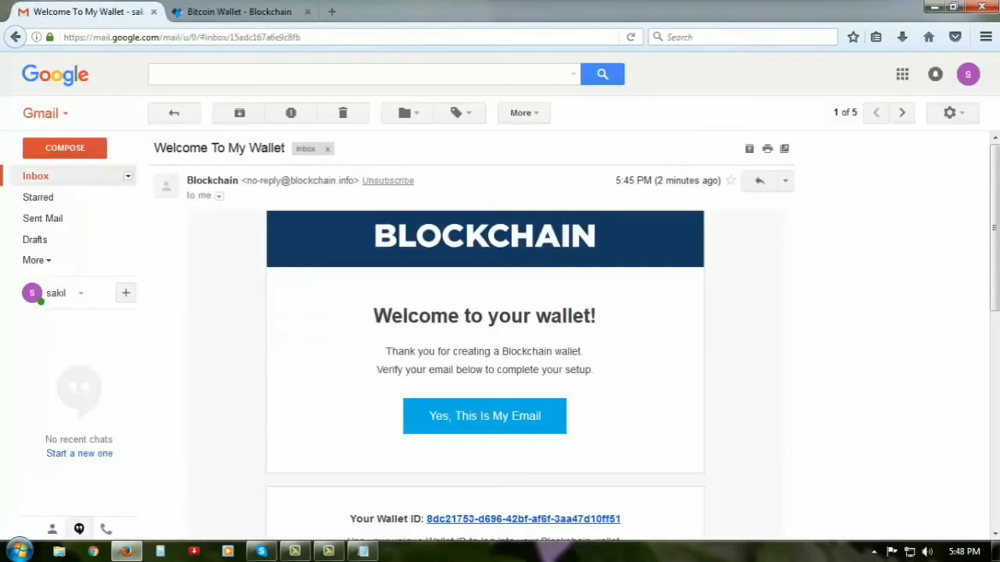
pyautogui.hotkey('ctrl', 'Tab')
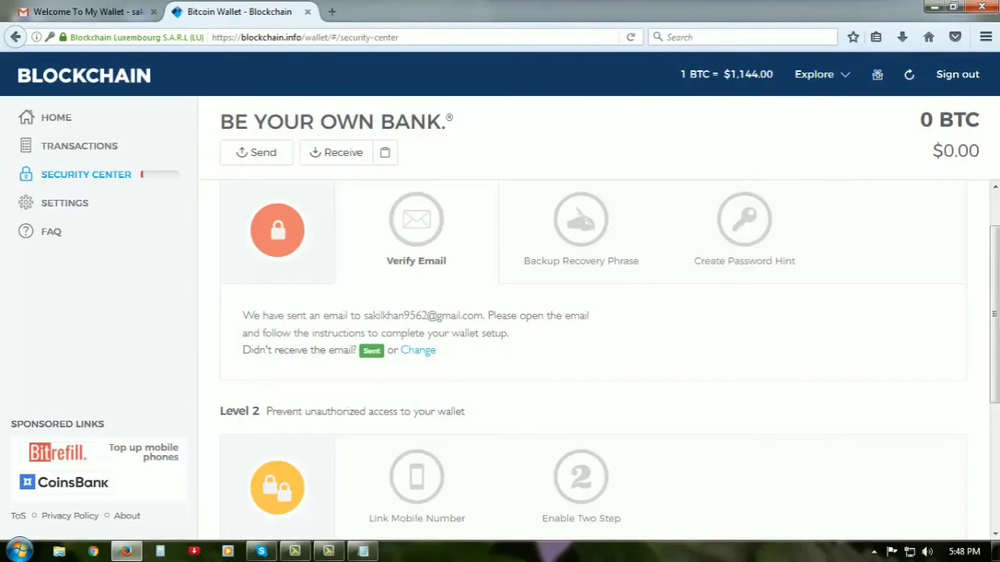
pyautogui.hotkey('ctrl', 'shift', 'Tab')
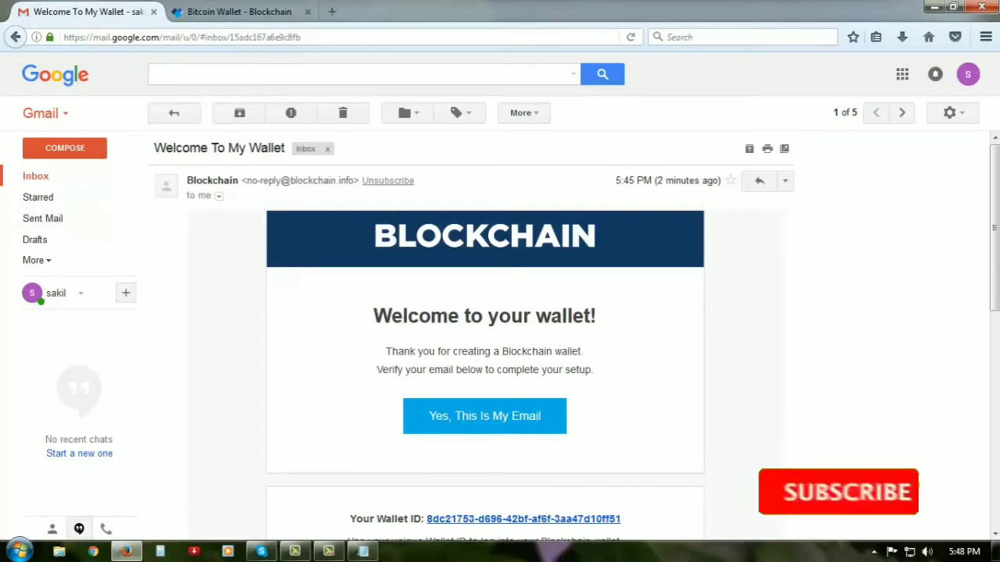
pyautogui.scroll(-3, 484, 328)
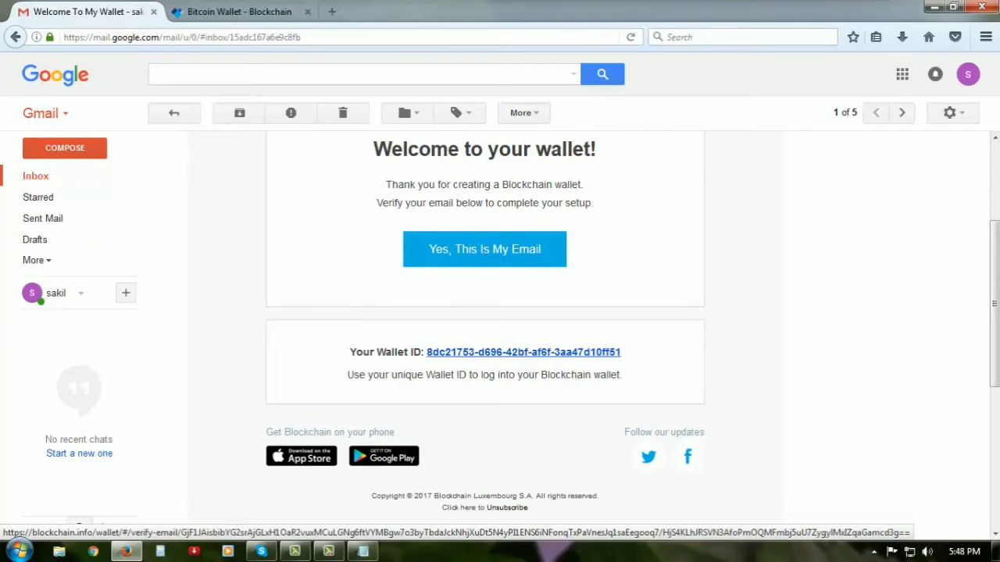
pyautogui.click(485, 249)
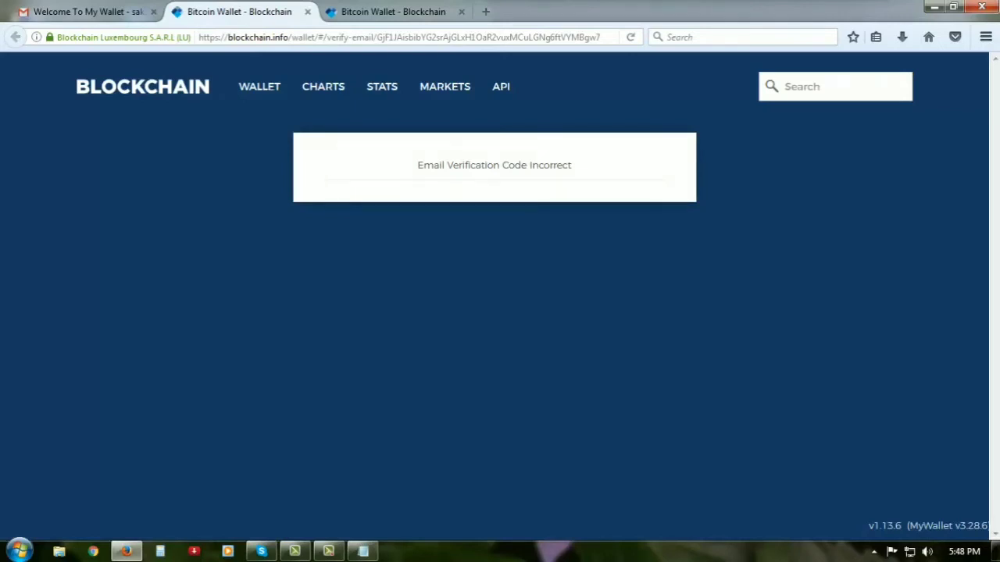
pyautogui.hotkey('ctrl', 'Tab')
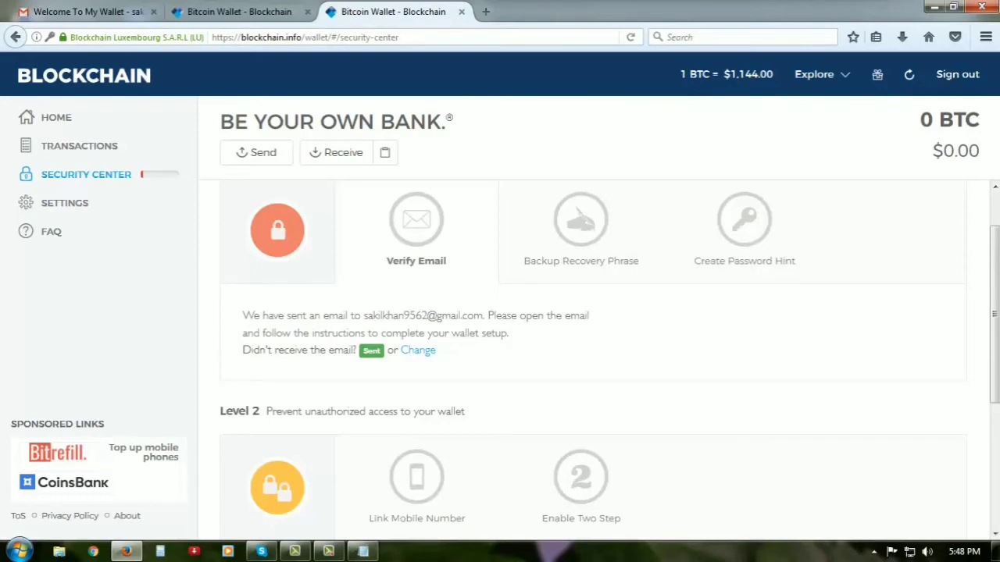
# Start the Backup Recovery Phrase flow and page through the twelve recovery words.
pyautogui.click(581, 234)
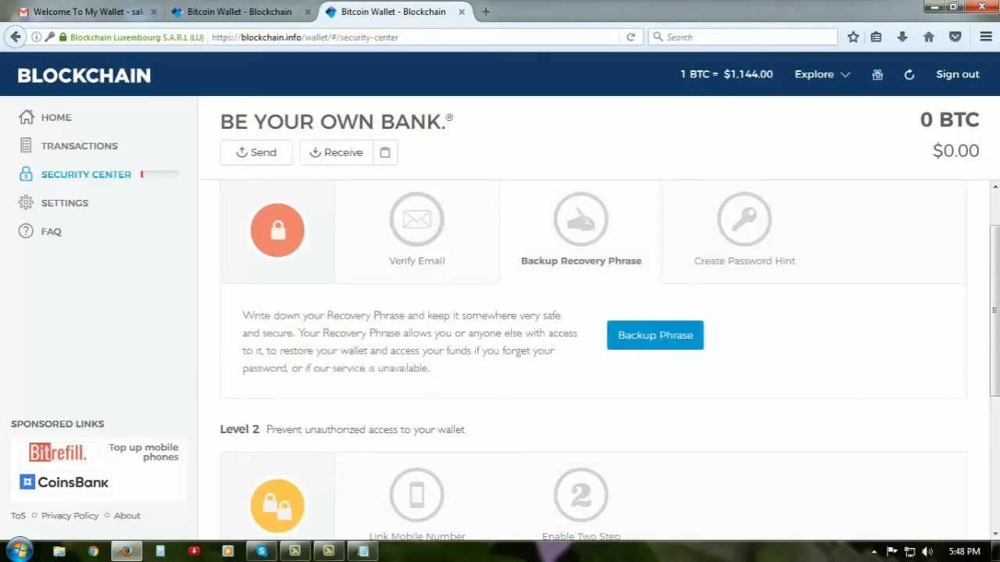
pyautogui.click(655, 335)
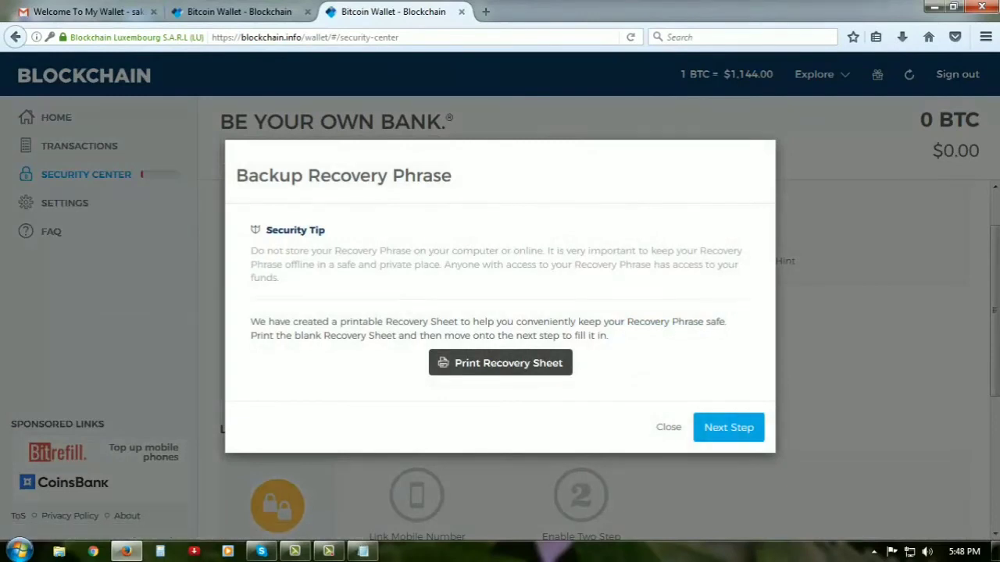
pyautogui.click(728, 427)
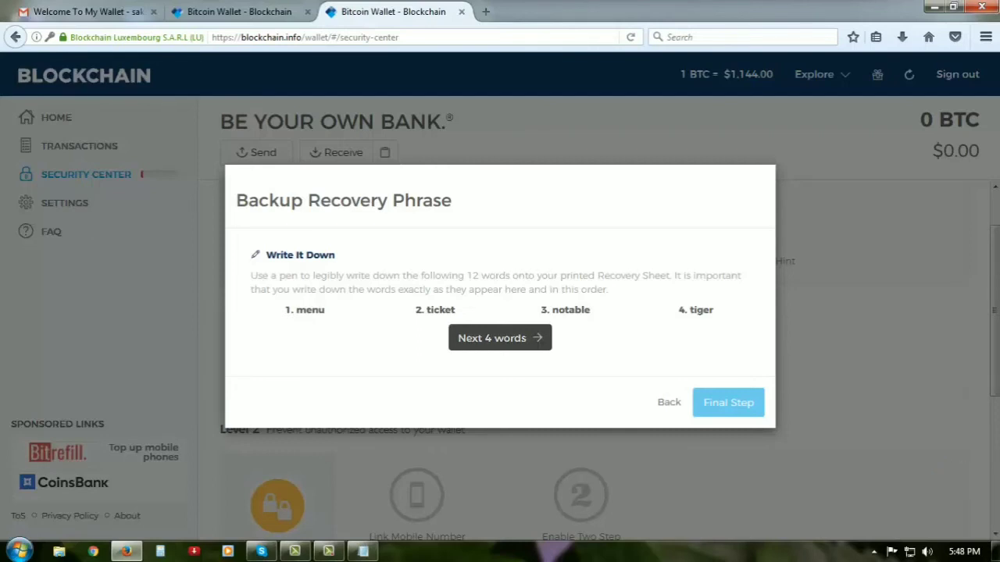
pyautogui.press('Return')
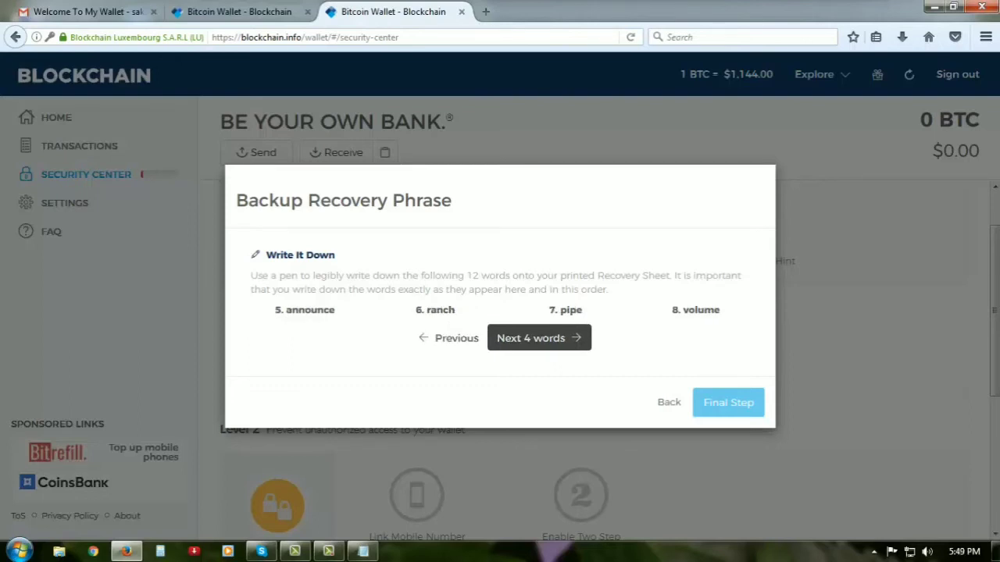
pyautogui.press('Return')
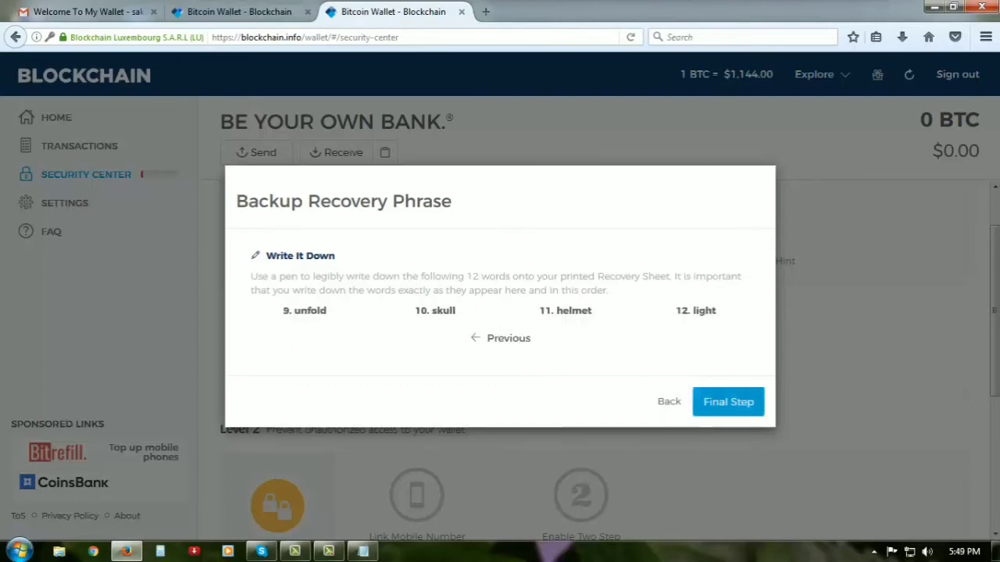
# Review words five to twelve again, then advance to the Verify step.
pyautogui.press('Return')
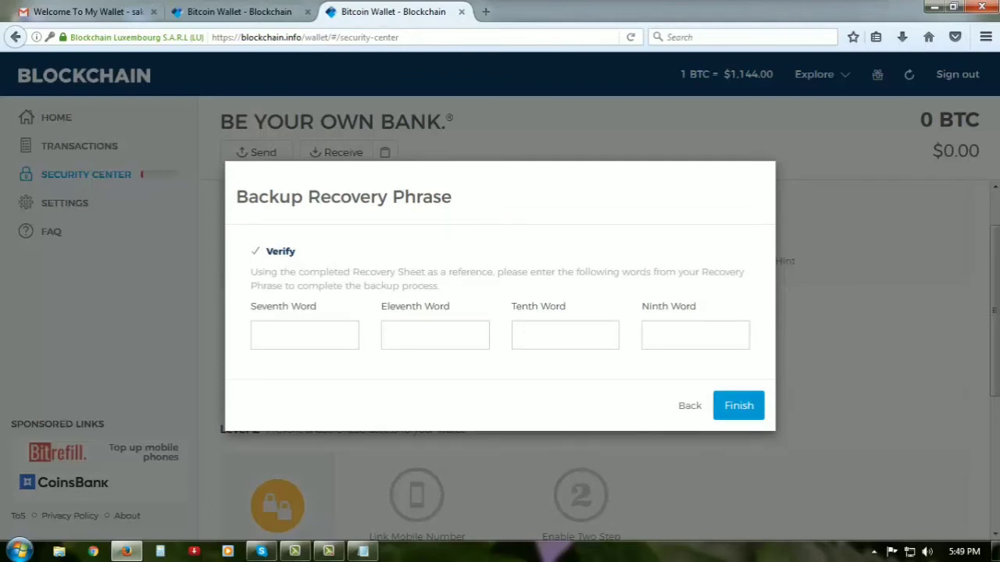
pyautogui.press('Return')
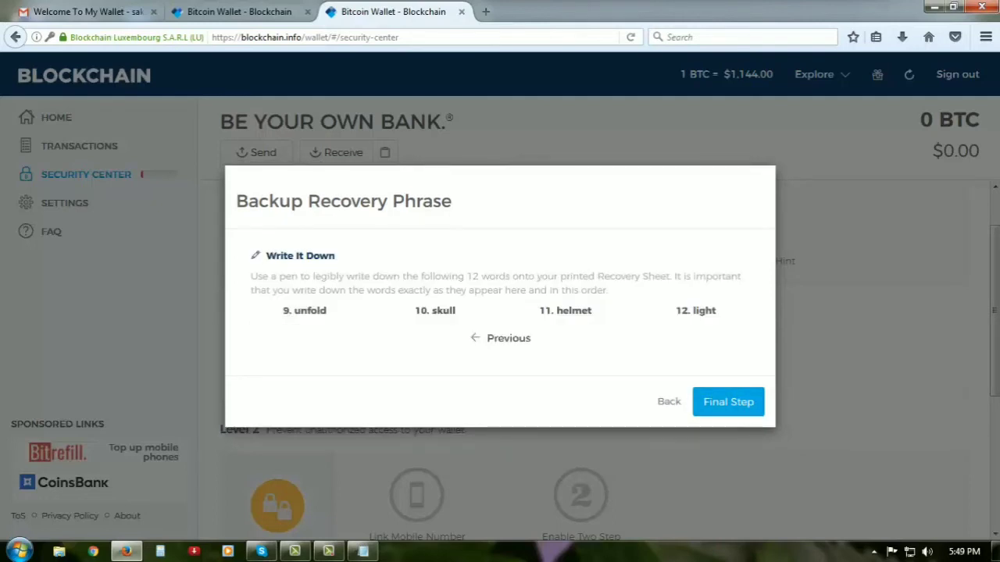
pyautogui.press('Return')
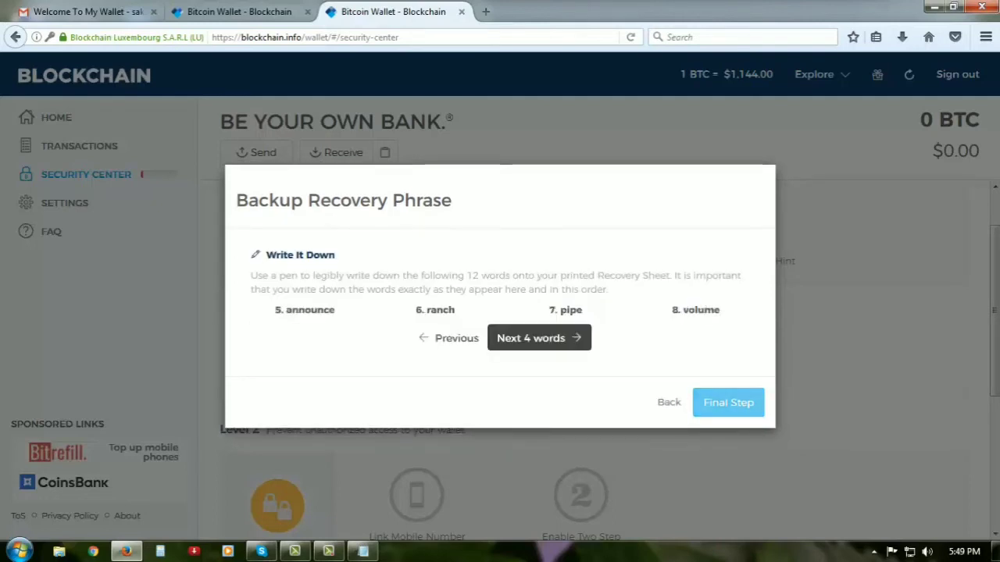
pyautogui.press('Return')
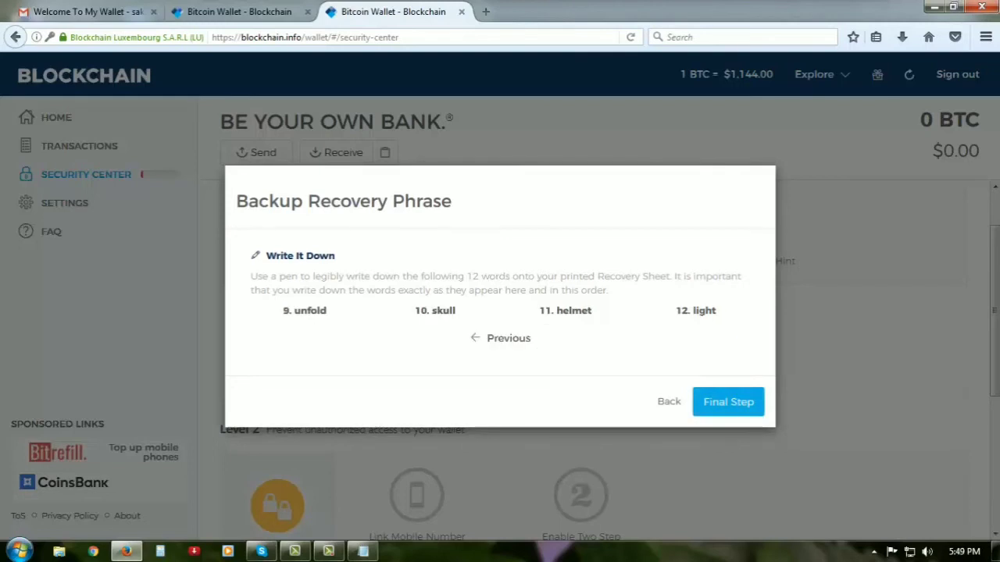
pyautogui.press('Return')
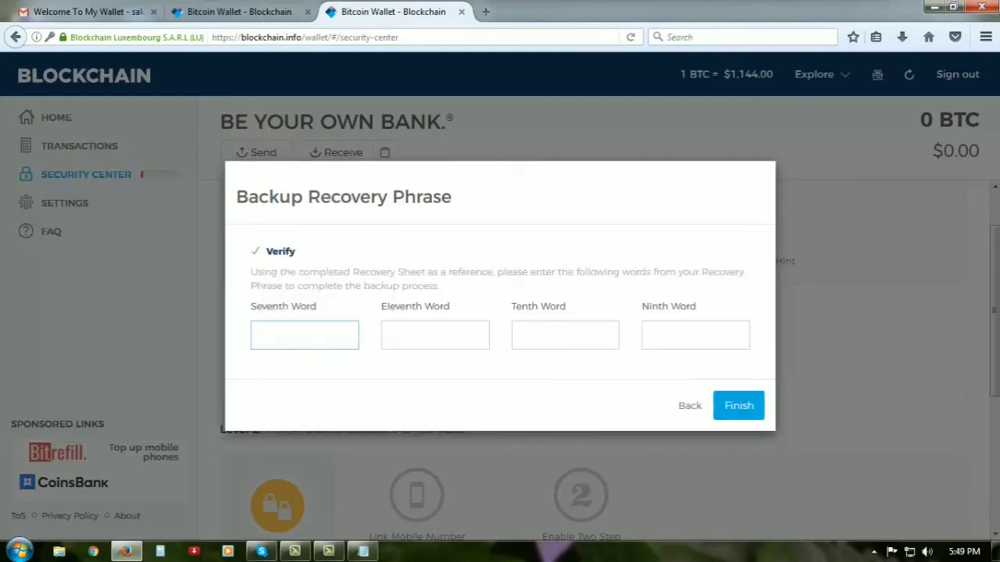
pyautogui.click(690, 405)
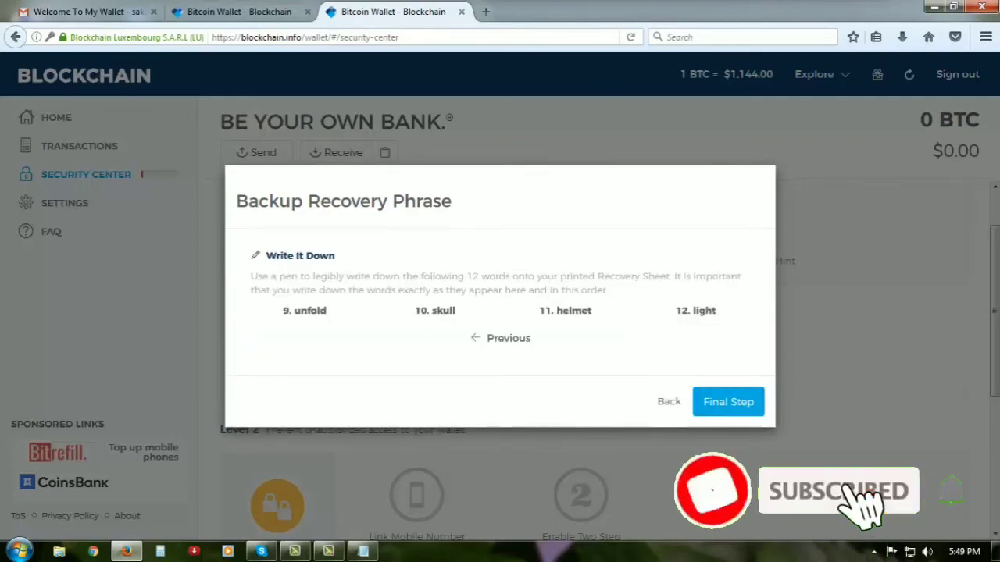
pyautogui.press('Return')
pyautogui.click(435, 335)
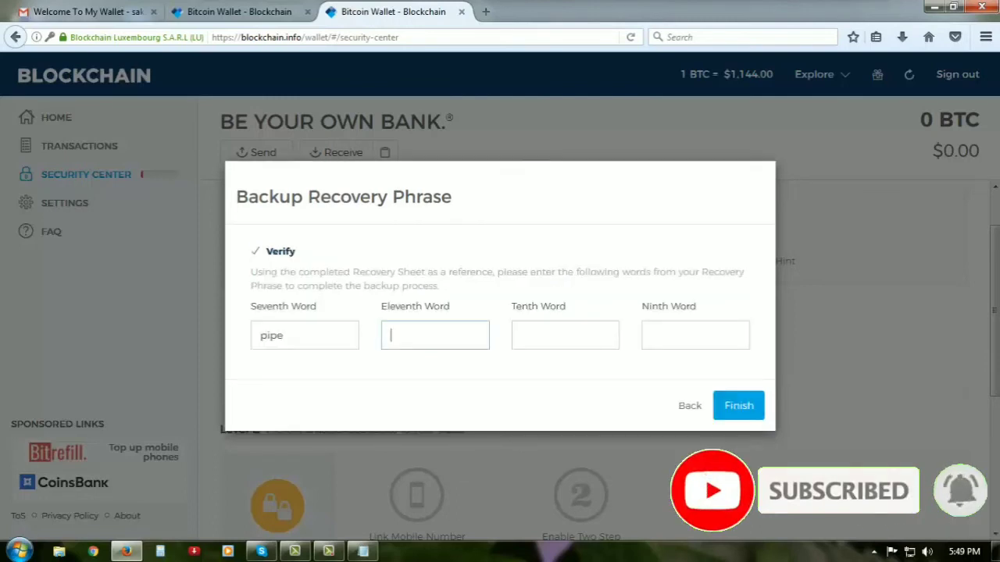
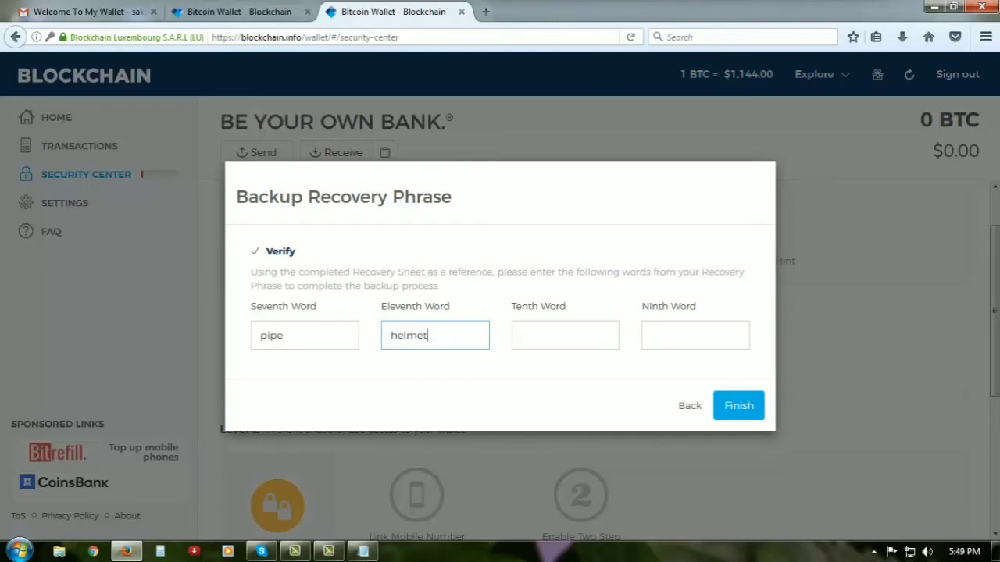
pyautogui.click(690, 406)
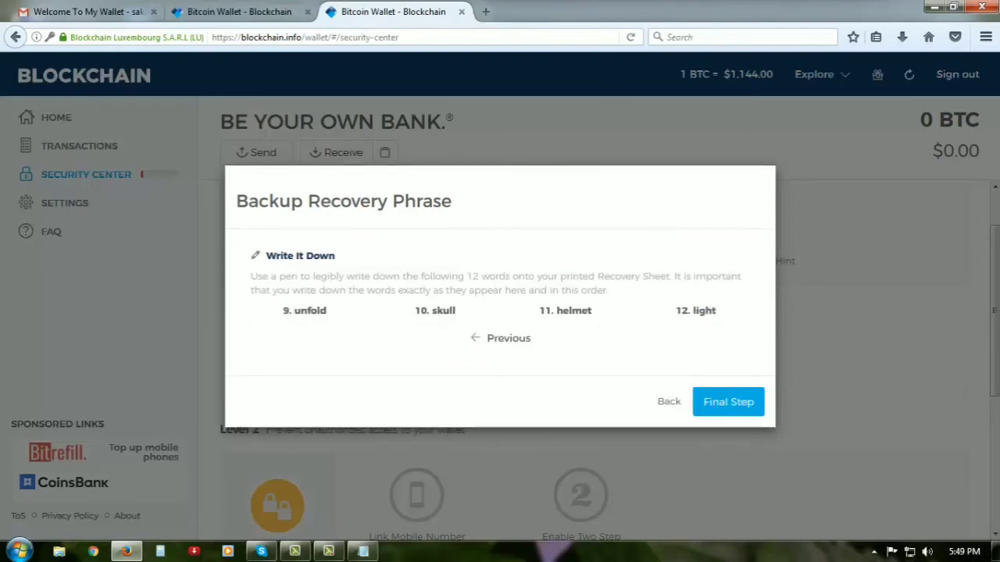
pyautogui.click(728, 401)
pyautogui.click(565, 335)
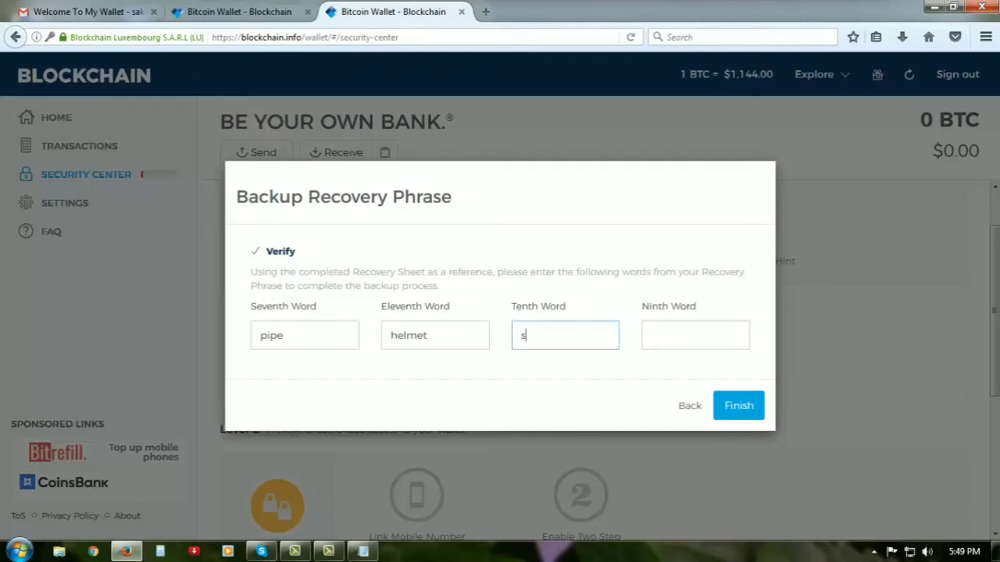
pyautogui.click(689, 405)
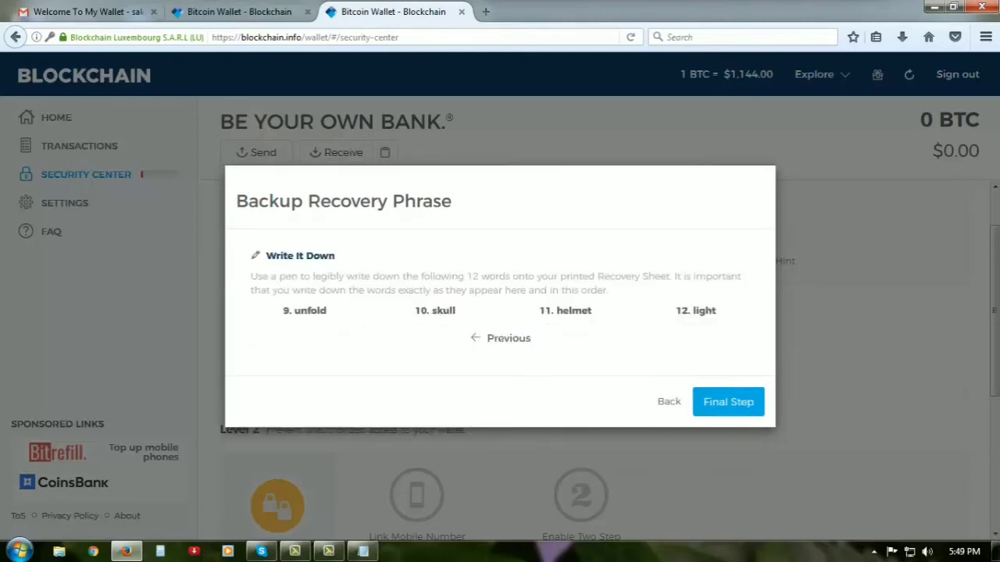
pyautogui.click(728, 401)
pyautogui.click(696, 335)
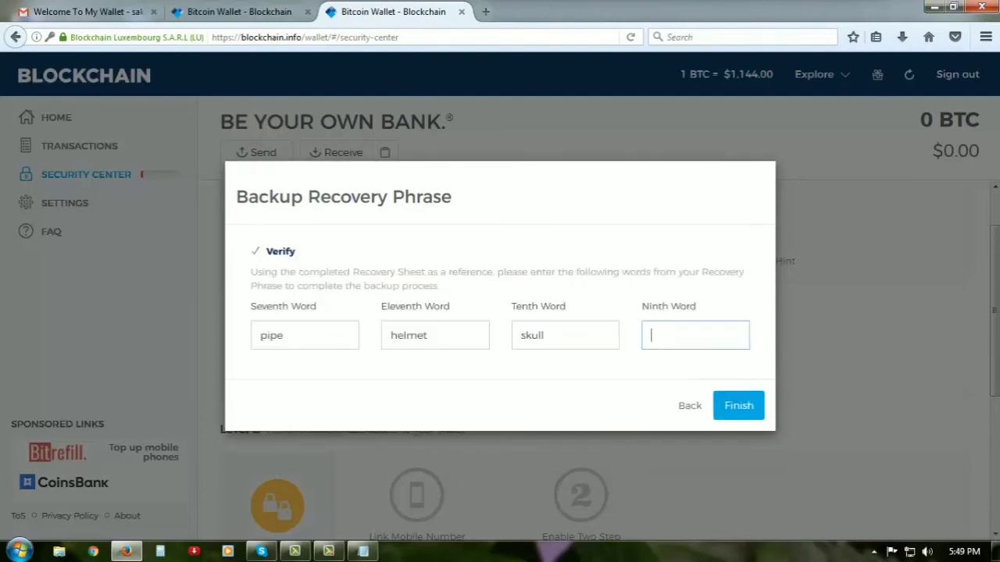
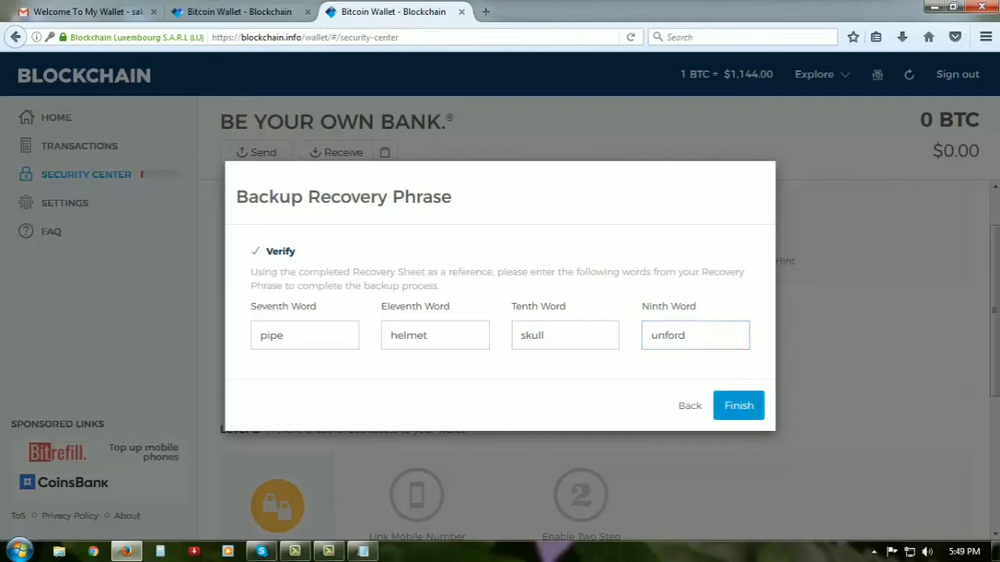
pyautogui.press('Return')
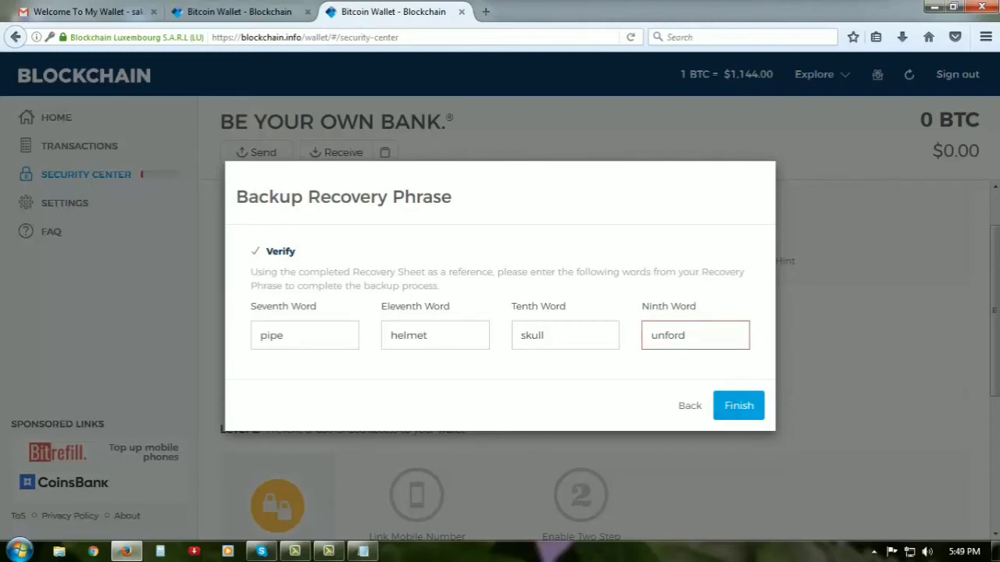
# Correct the ninth word to 'unfold', finish the backup and dismiss the success message.
pyautogui.click(690, 406)
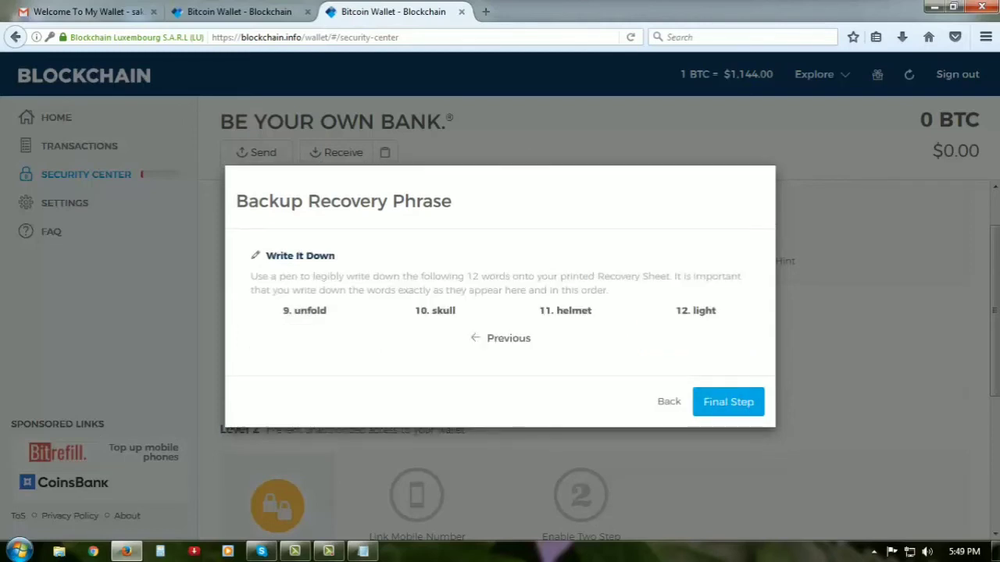
pyautogui.press('Return')
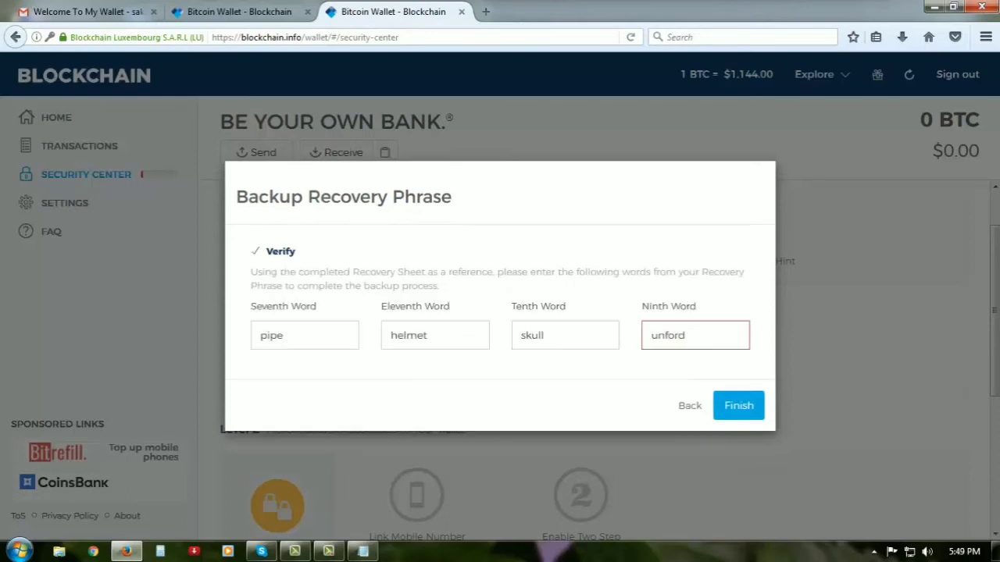
pyautogui.moveTo(674, 335); pyautogui.dragTo(680, 335)
pyautogui.write('l')
pyautogui.click(739, 405)
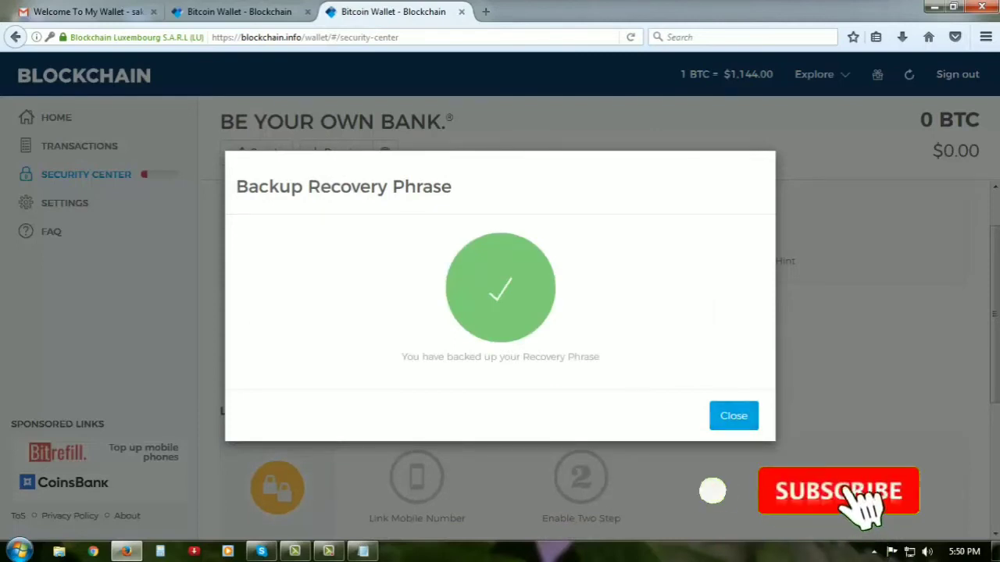
pyautogui.press('Escape')
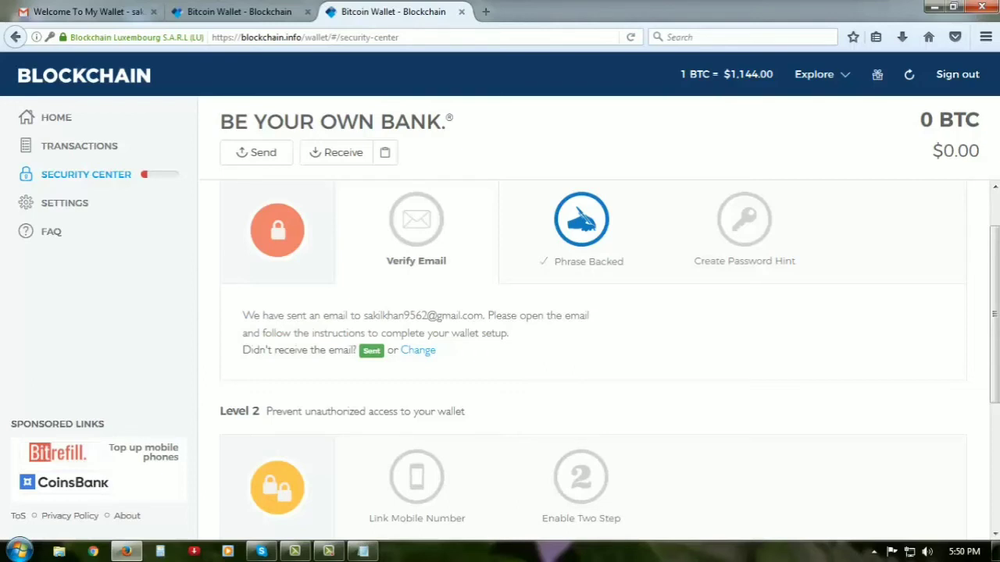
# Look at the Link Mobile Number and Enable Two Step options, then cancel without linking a phone.
pyautogui.scroll(-2, 594, 359)
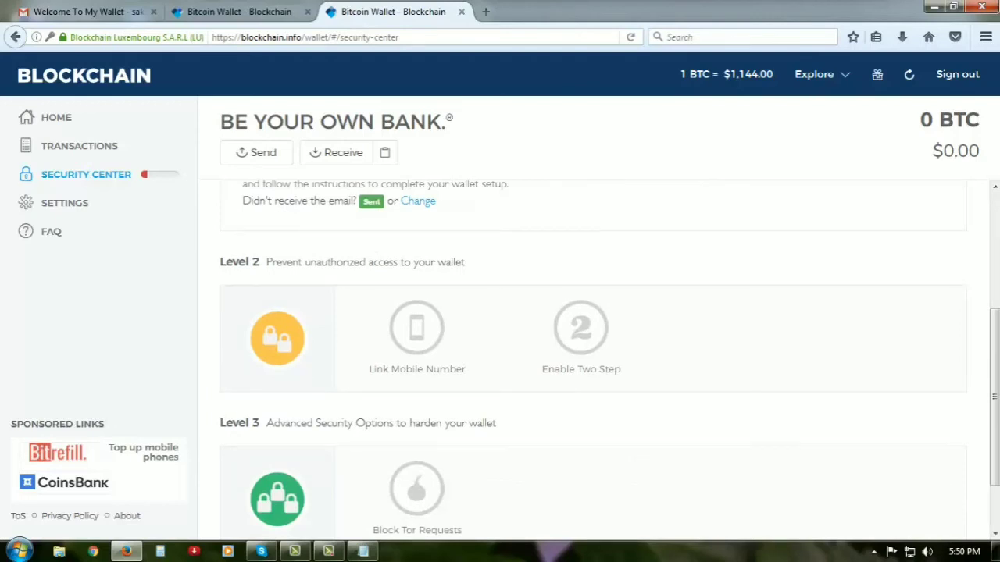
pyautogui.click(416, 336)
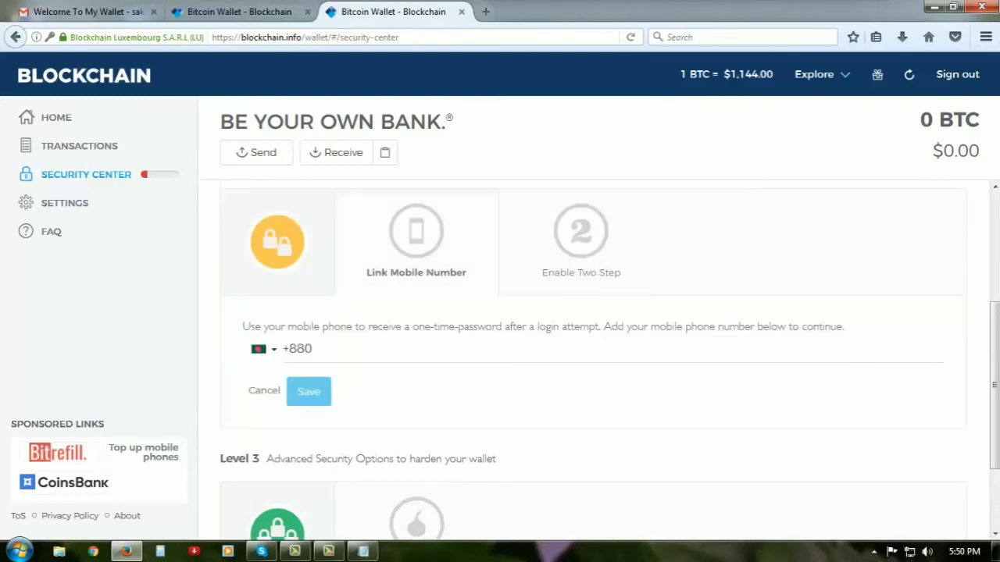
pyautogui.scroll(-1, 594, 359)
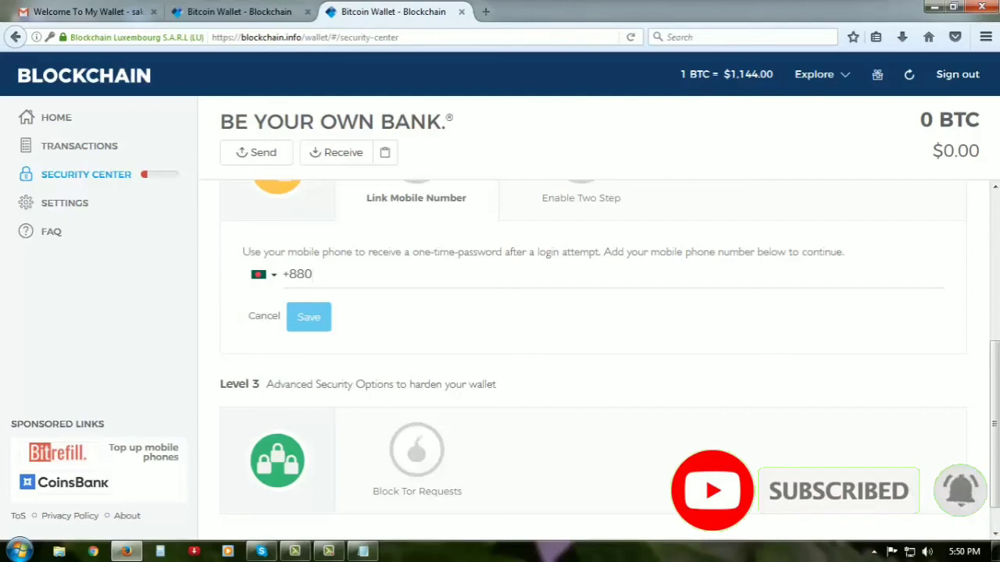
pyautogui.scroll(2, 594, 359)
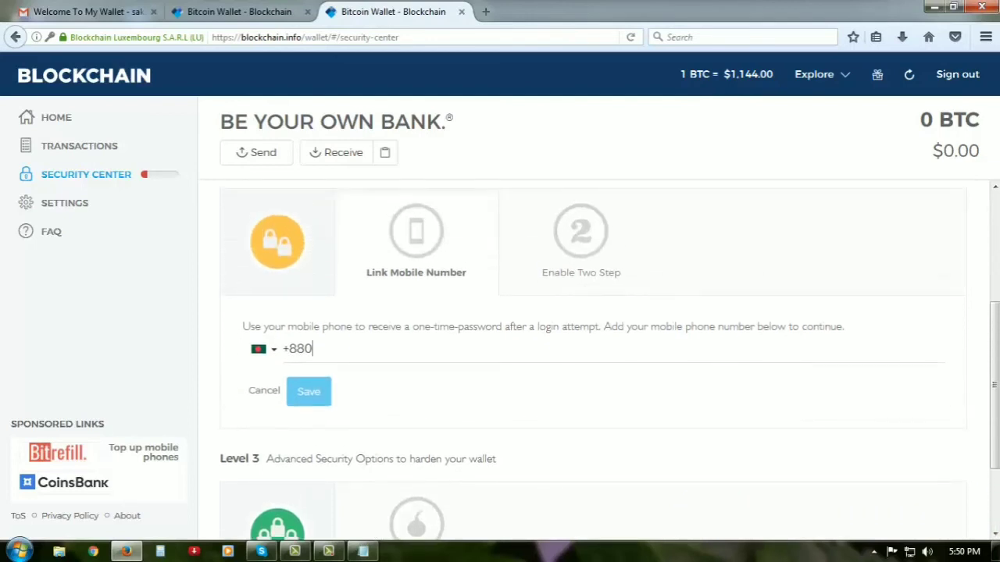
pyautogui.click(581, 273)
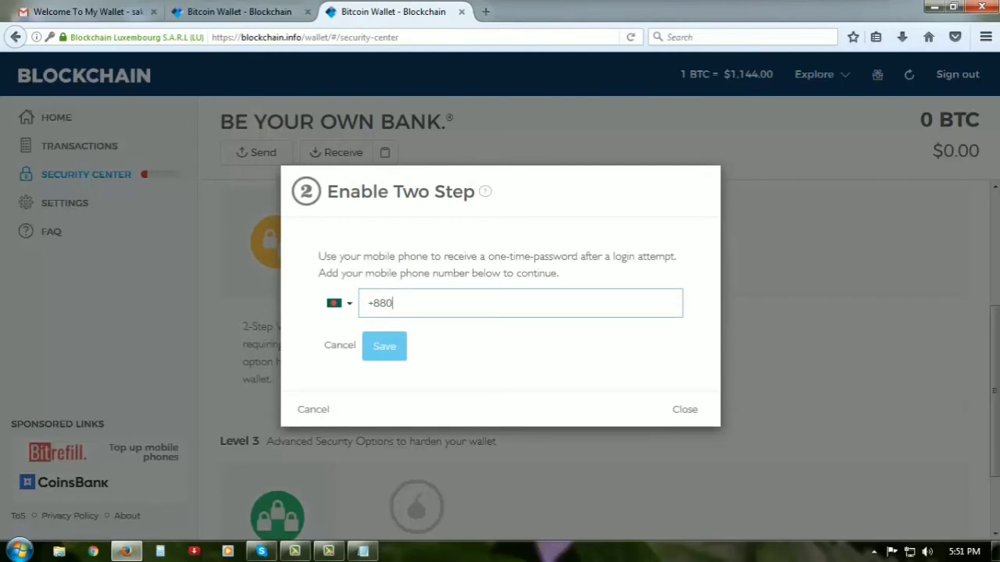
pyautogui.press('Escape')
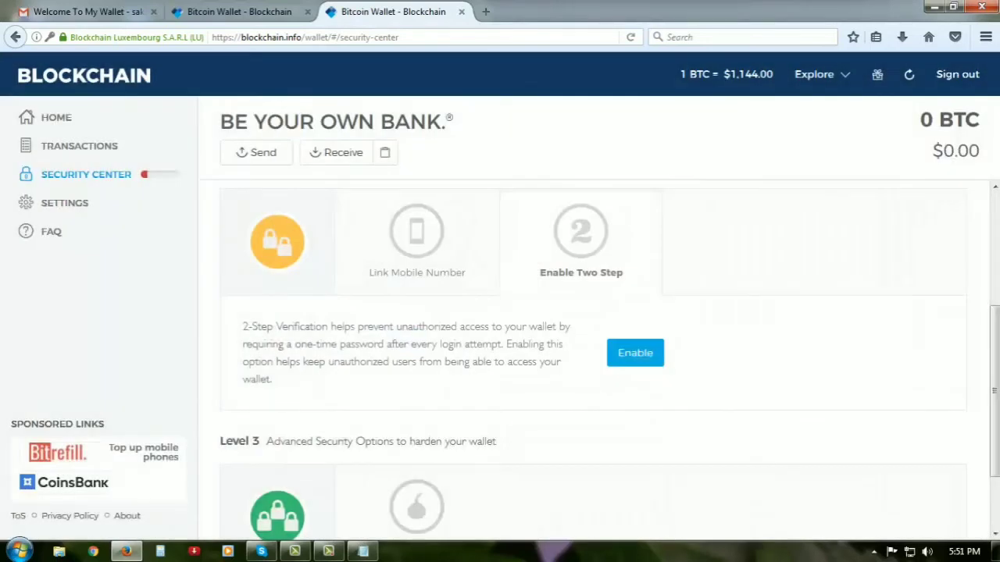
# Turn on Block Tor Requests in the Level 3 section of the Security Center.
pyautogui.scroll(-2, 594, 351)
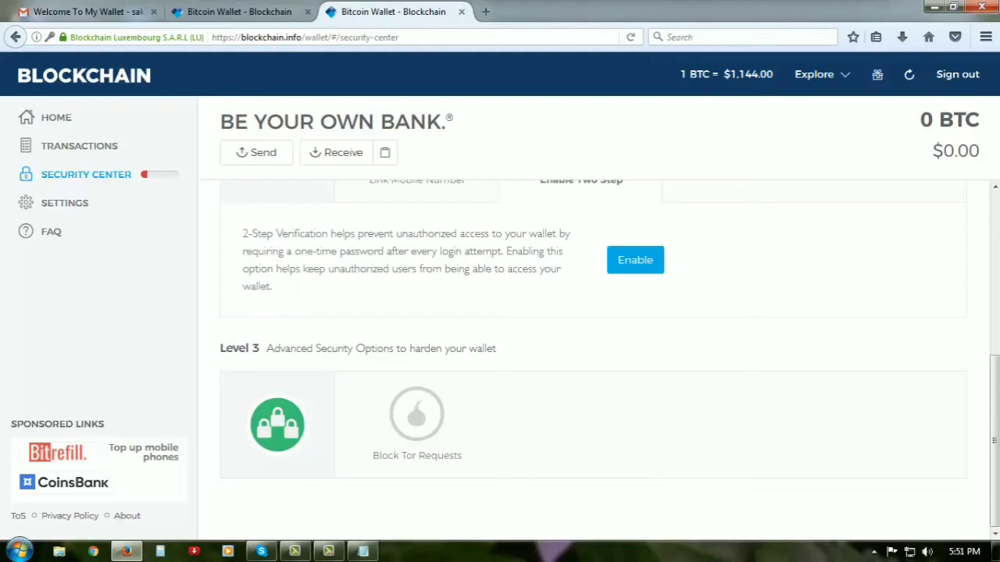
pyautogui.click(417, 426)
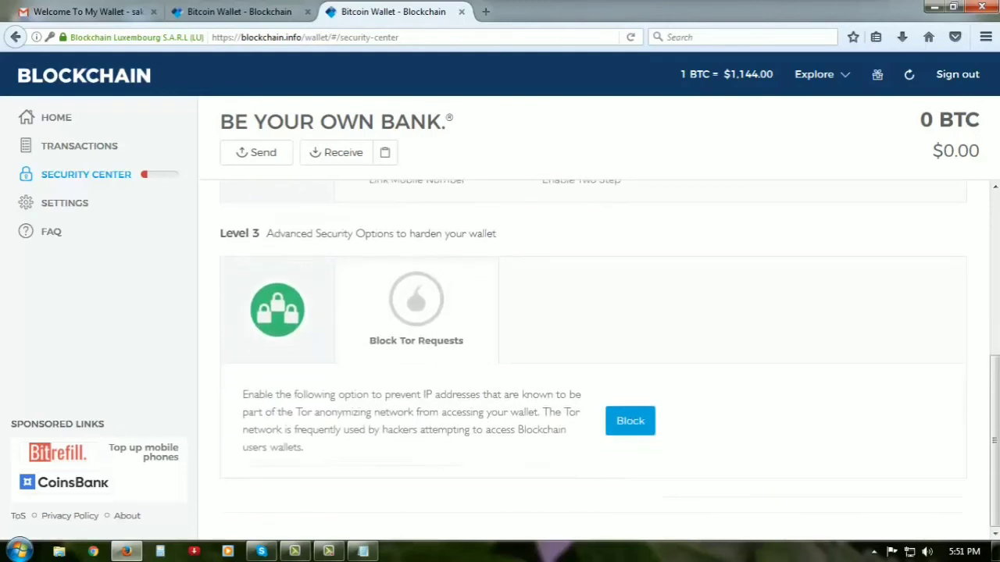
pyautogui.click(630, 421)
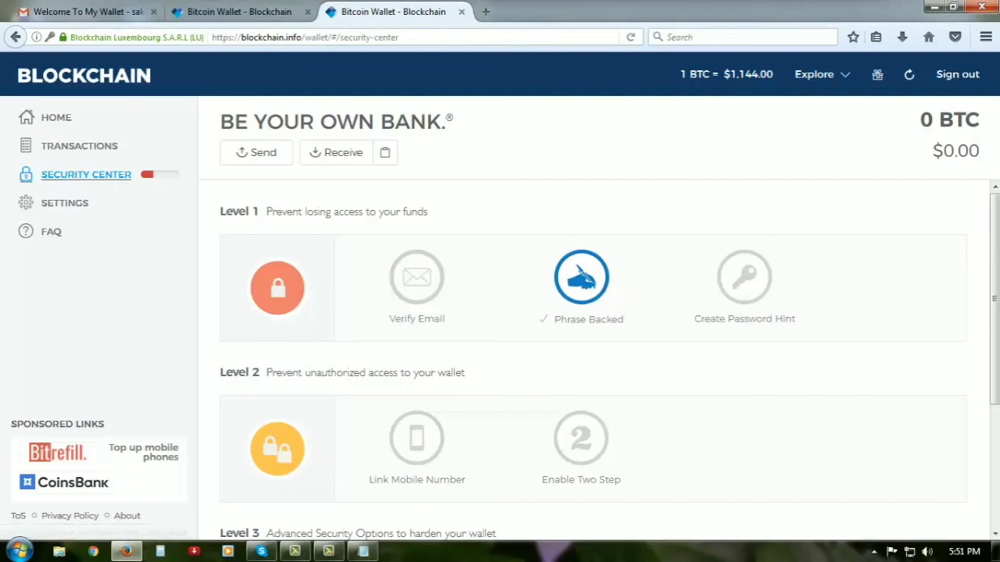
pyautogui.moveTo(581, 285)
pyautogui.scroll(-3, 594, 360)
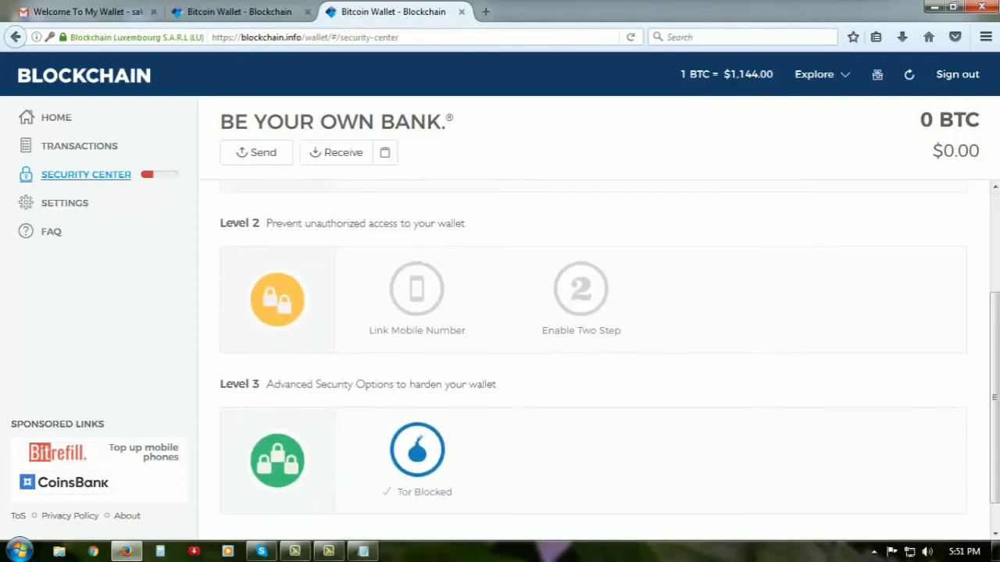
pyautogui.scroll(-1, 594, 347)
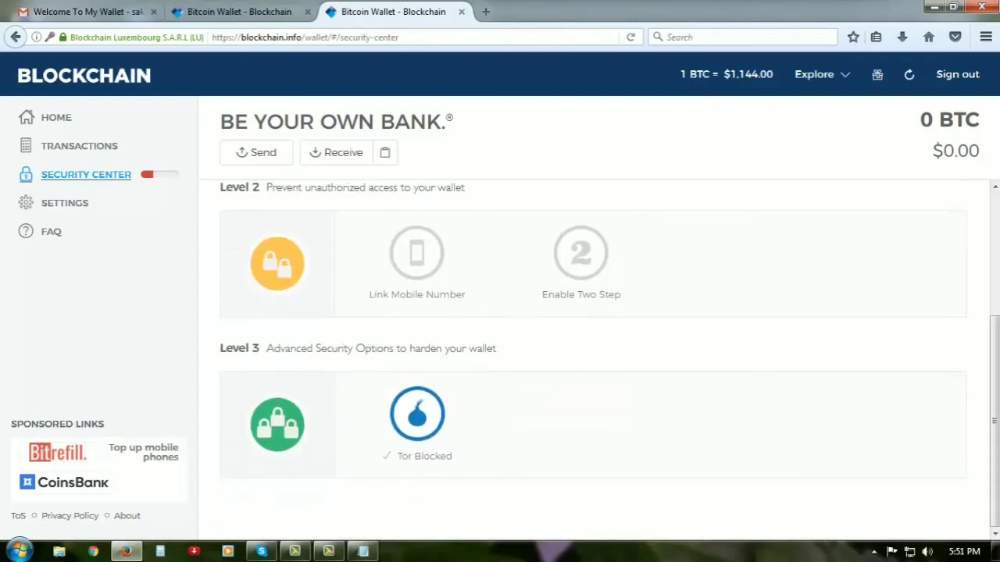
pyautogui.scroll(3, 594, 352)
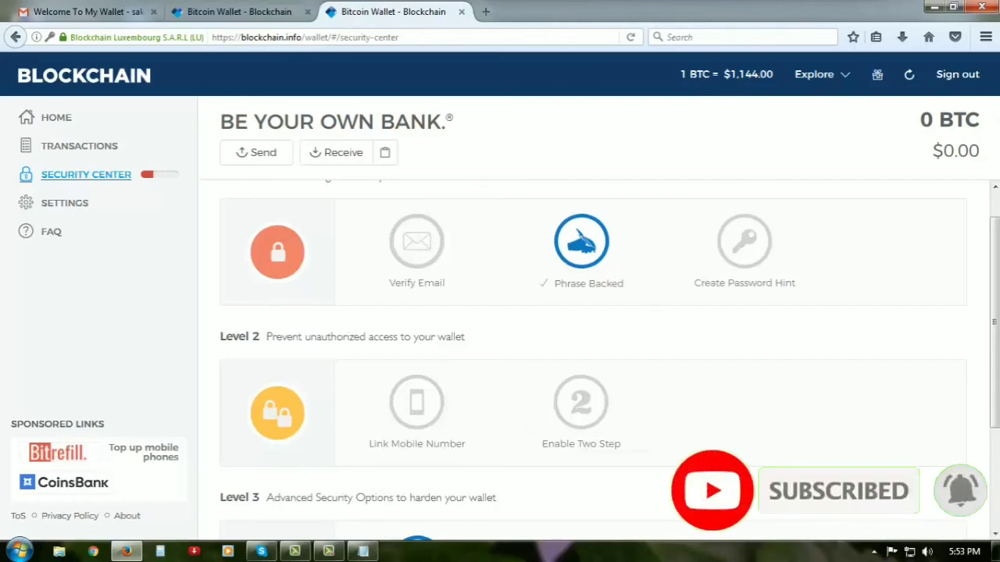
pyautogui.scroll(1, 594, 367)
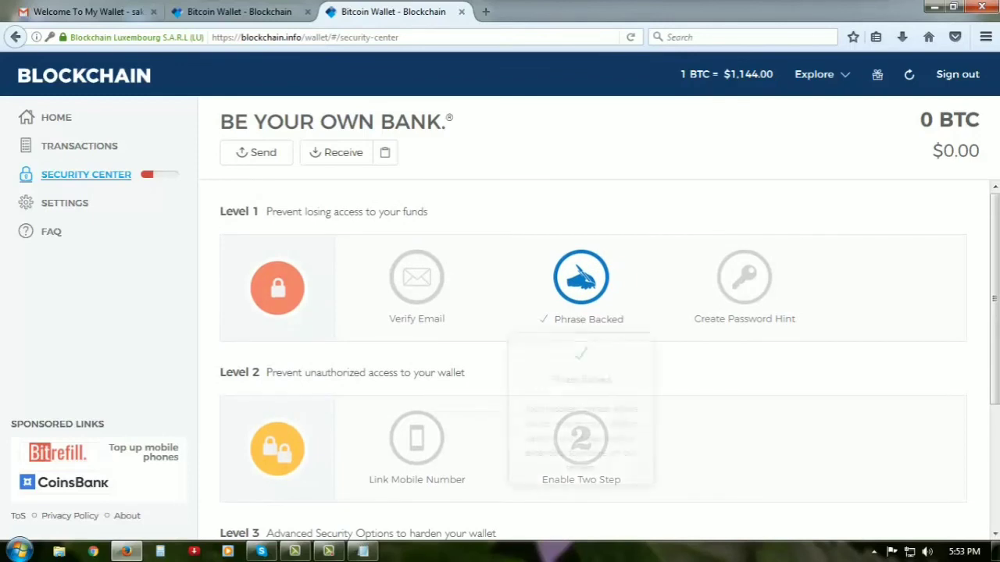
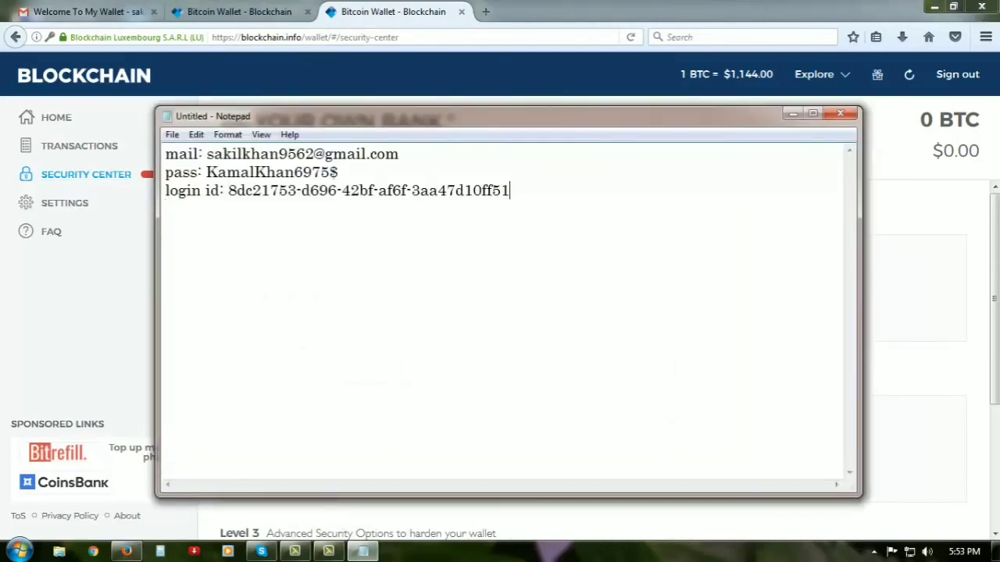
# Hide Notepad, generate a new Bitcoin receive address, and copy the address text.
pyautogui.click(793, 113)
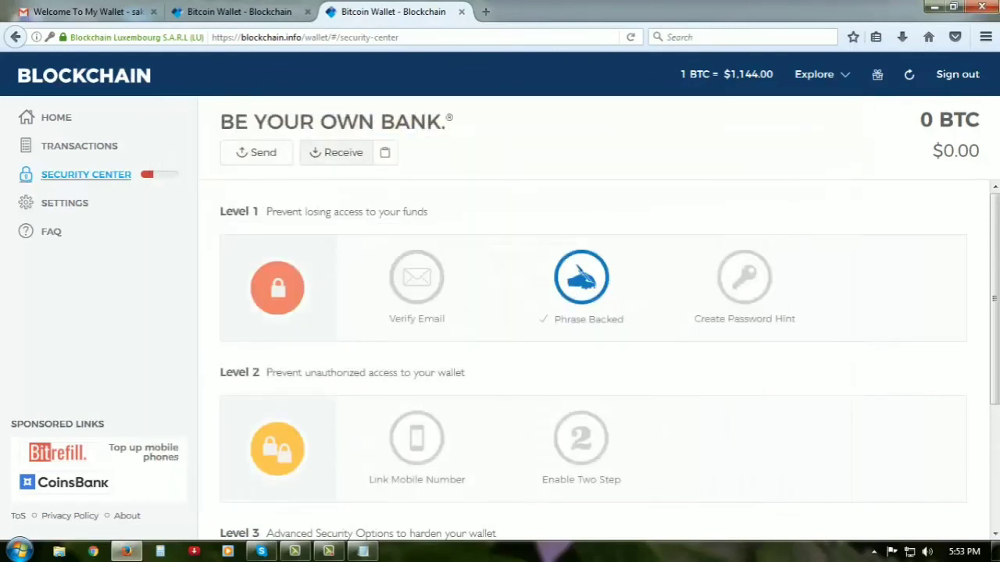
pyautogui.click(336, 153)
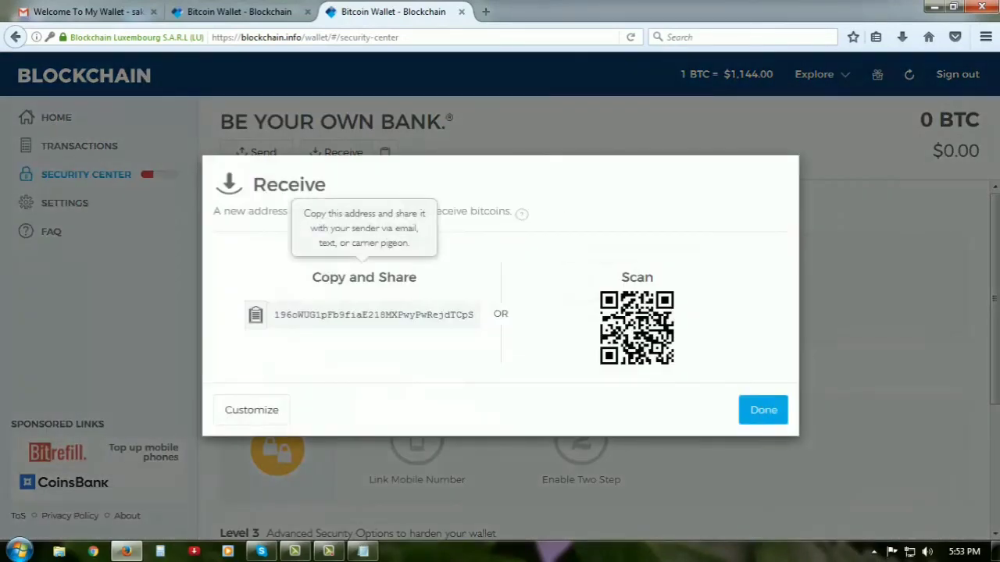
pyautogui.moveTo(474, 314); pyautogui.dragTo(274, 315)
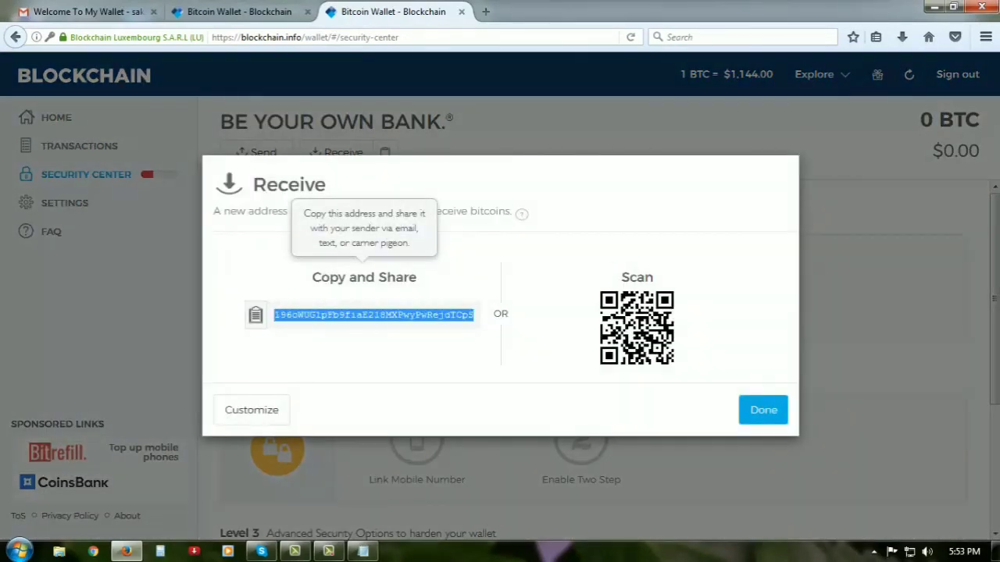
pyautogui.rightClick(346, 314)
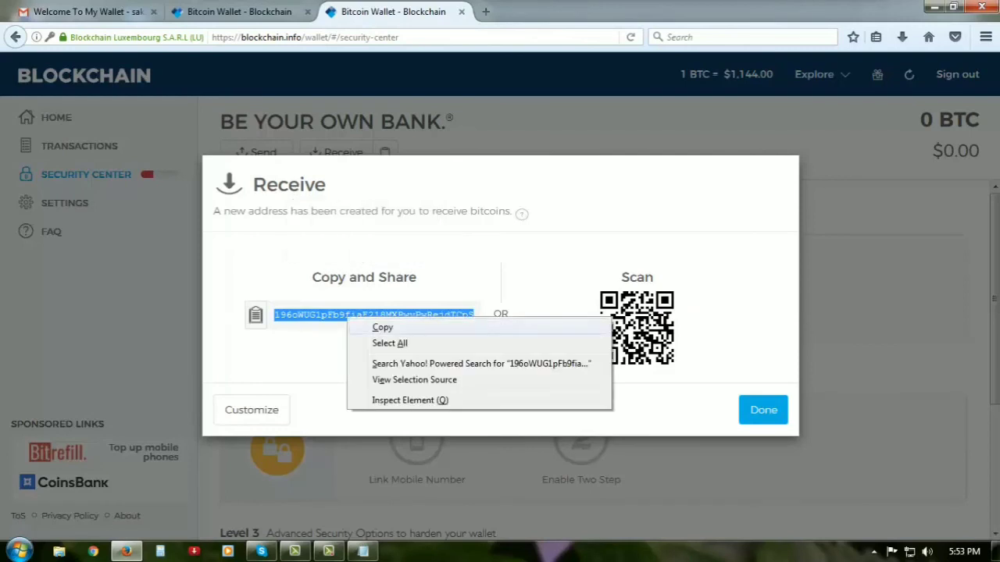
pyautogui.click(368, 326)
# Paste the receive address on a new line 4 in Notepad, labelled 'Account address:'.
pyautogui.click(363, 552)
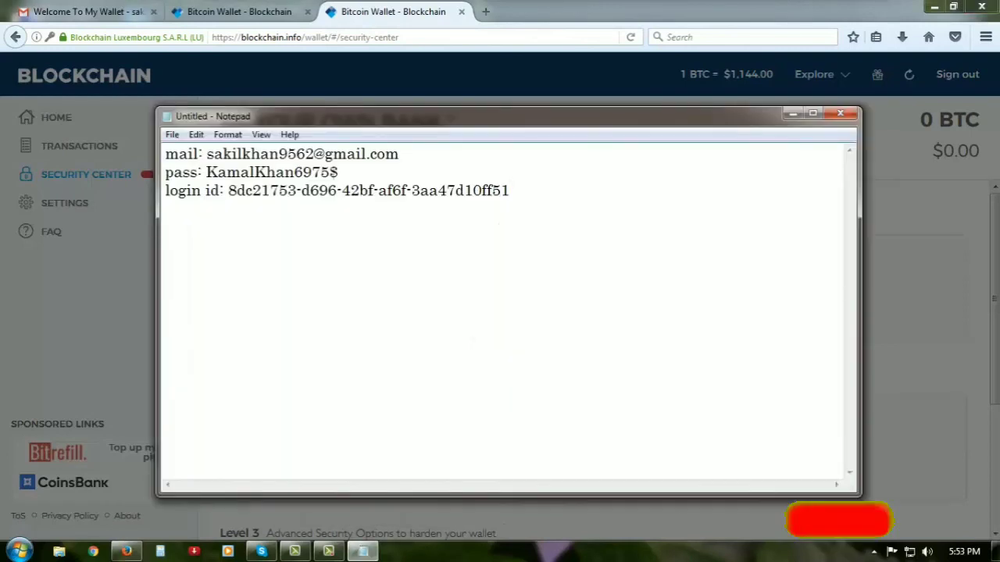
pyautogui.press('Return')
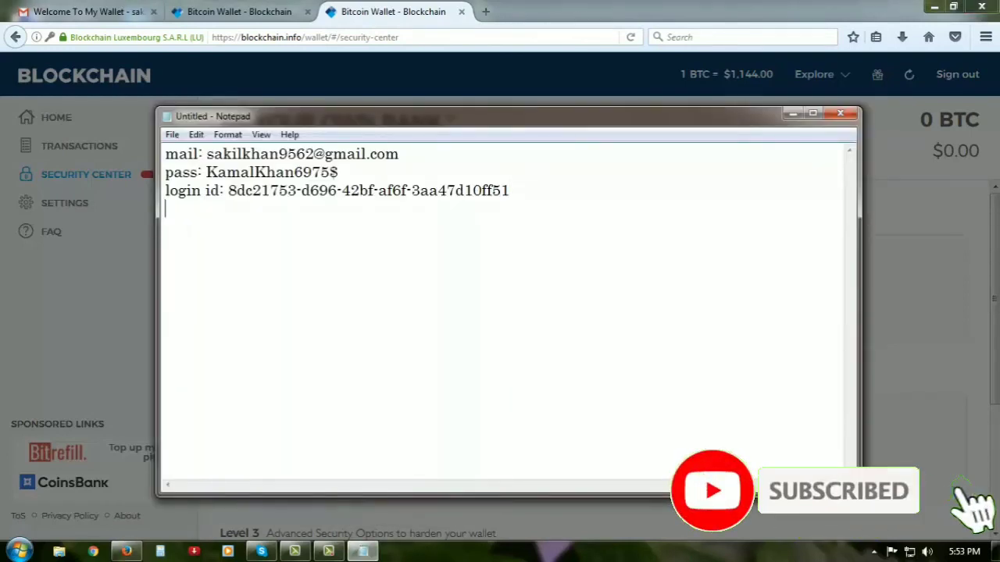
pyautogui.hotkey('ctrl', 'v')
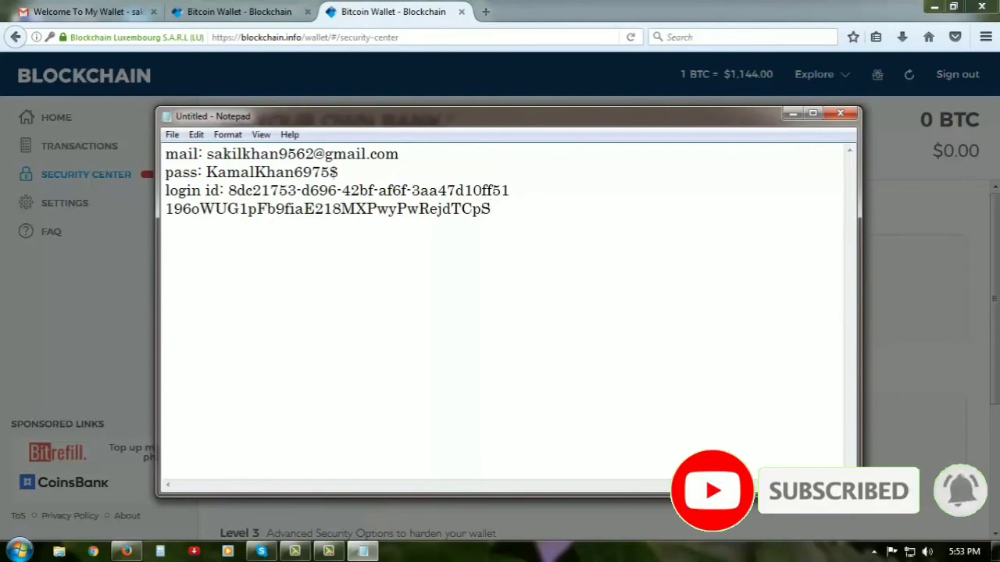
pyautogui.click(165, 208)
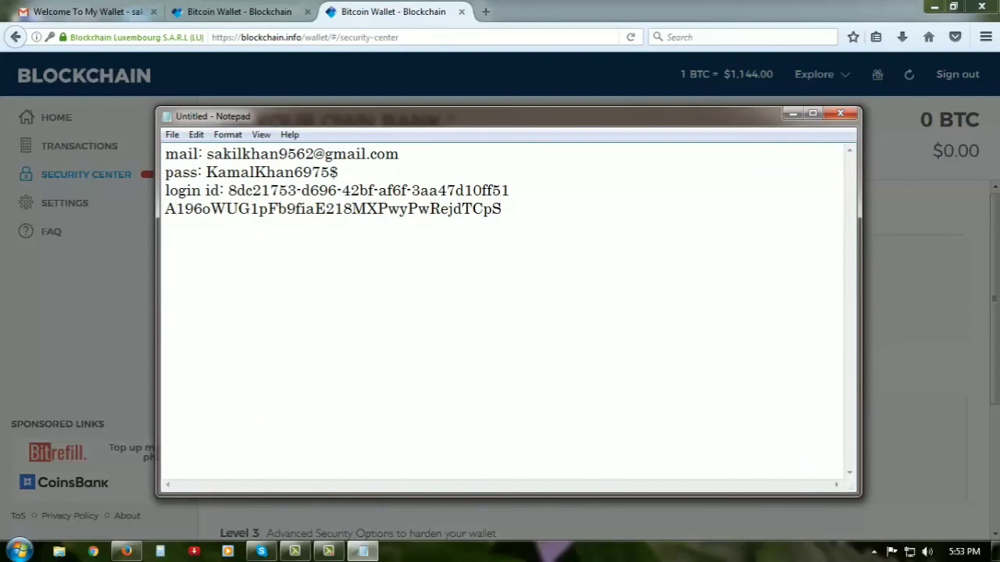
pyautogui.write('ccount ')
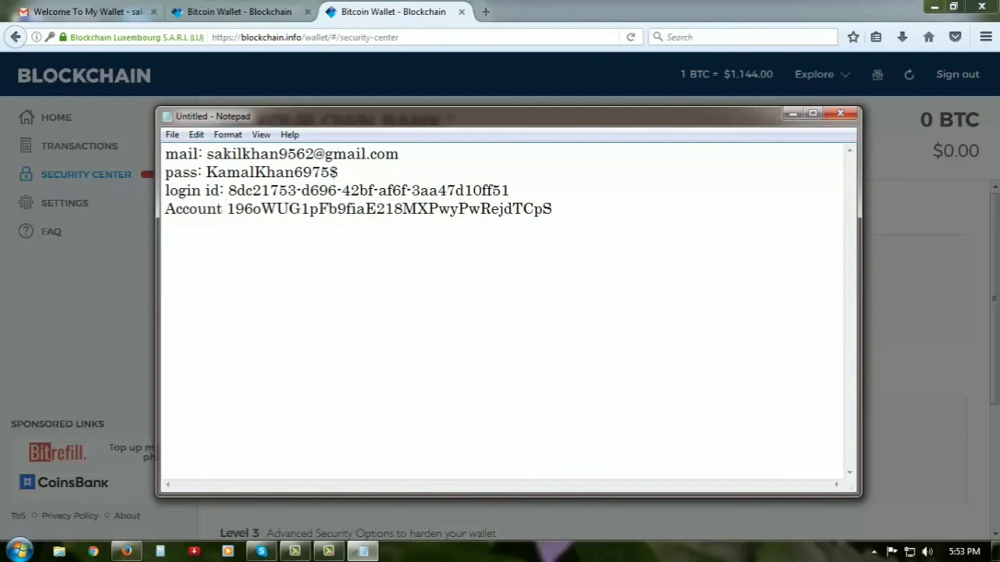
pyautogui.write('address:')
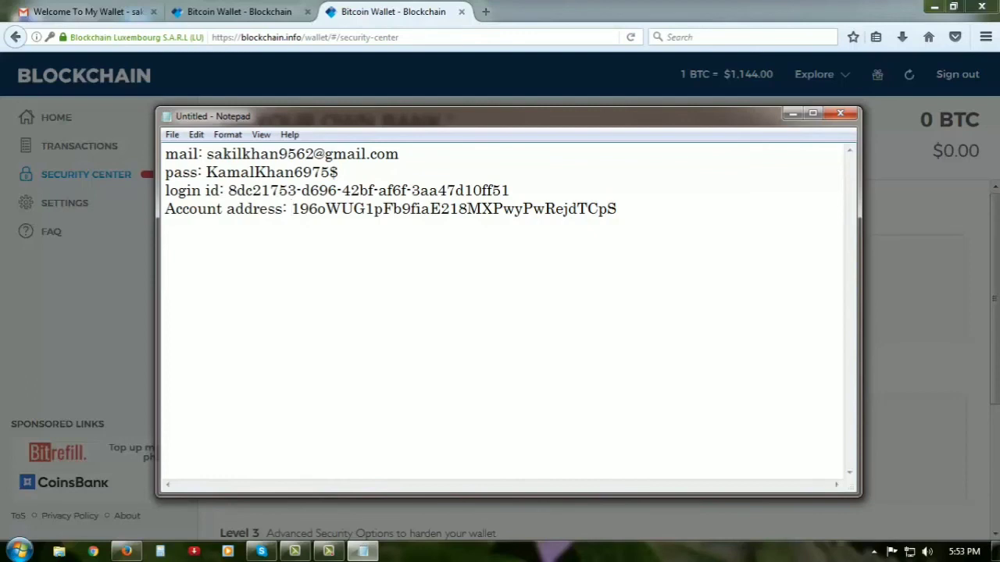
pyautogui.hotkey('shift', 'Right')
pyautogui.hotkey('shift', 'Right')
pyautogui.hotkey('shift', 'Right')
pyautogui.hotkey('shift', 'Right')
pyautogui.hotkey('shift', 'Right')
pyautogui.hotkey('shift', 'Right')
pyautogui.hotkey('shift', 'Right')
pyautogui.hotkey('shift', 'Right')
pyautogui.hotkey('shift', 'Right')
pyautogui.hotkey('shift', 'Right')
pyautogui.hotkey('shift', 'Right')
pyautogui.hotkey('shift', 'Right')
pyautogui.hotkey('shift', 'Right')
pyautogui.hotkey('shift', 'Right')
pyautogui.hotkey('shift', 'Right')
pyautogui.hotkey('shift', 'Right')
pyautogui.hotkey('shift', 'Right')
pyautogui.hotkey('shift', 'Right')
pyautogui.hotkey('shift', 'Right')
pyautogui.hotkey('shift', 'Right')
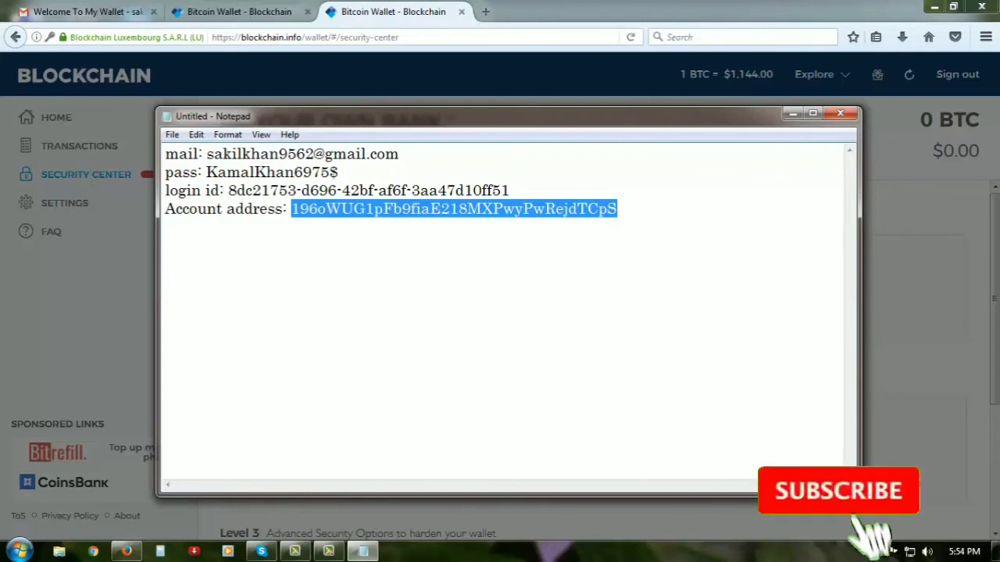
pyautogui.click(165, 226)
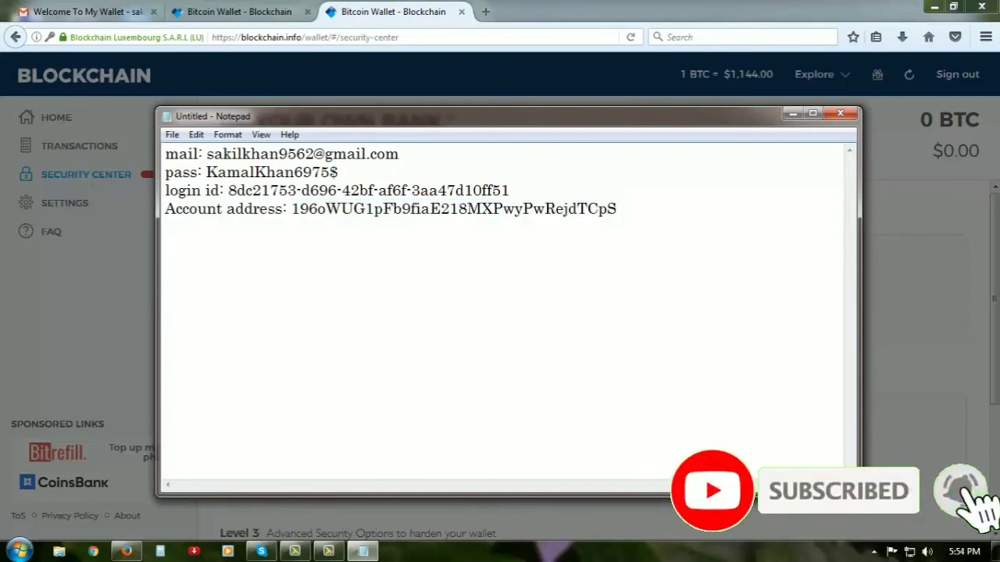
pyautogui.hotkey('shift', 'Right')
pyautogui.hotkey('shift', 'Right')
pyautogui.hotkey('shift', 'Right')
pyautogui.hotkey('shift', 'Right')
pyautogui.hotkey('shift', 'Right')
pyautogui.hotkey('shift', 'Right')
pyautogui.hotkey('shift', 'Right')
pyautogui.hotkey('shift', 'Right')
pyautogui.hotkey('shift', 'Right')
pyautogui.hotkey('shift', 'Right')
pyautogui.hotkey('shift', 'Right')
pyautogui.hotkey('shift', 'Right')
pyautogui.hotkey('shift', 'Right')
pyautogui.hotkey('shift', 'Right')
pyautogui.hotkey('shift', 'Right')
pyautogui.hotkey('shift', 'Right')
pyautogui.hotkey('shift', 'Right')
pyautogui.hotkey('shift', 'Right')
pyautogui.hotkey('shift', 'Right')
pyautogui.hotkey('shift', 'Right')
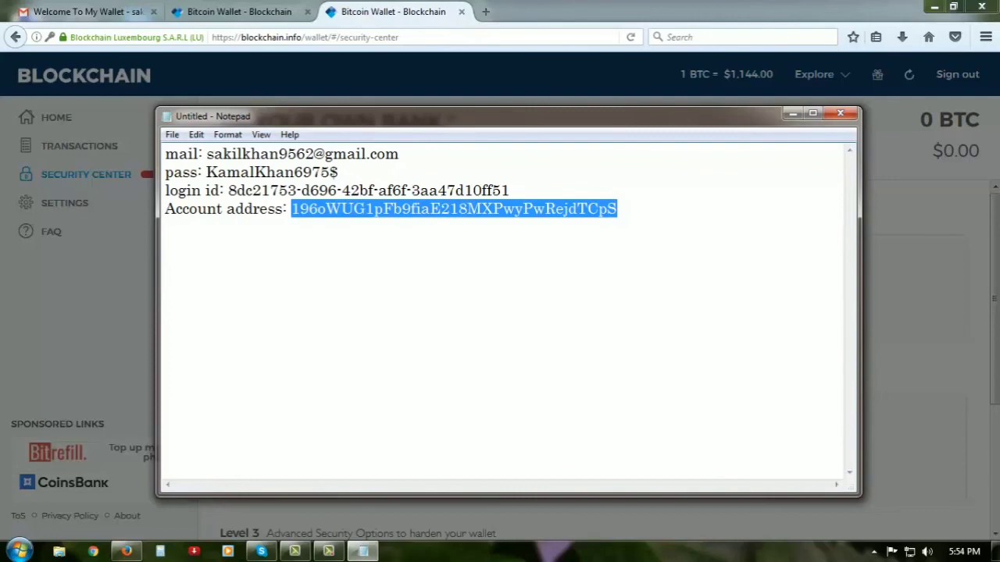
# Close the wallet's Receive dialog and switch to the 'Welcome to your wallet!' email in Gmail.
pyautogui.click(793, 114)
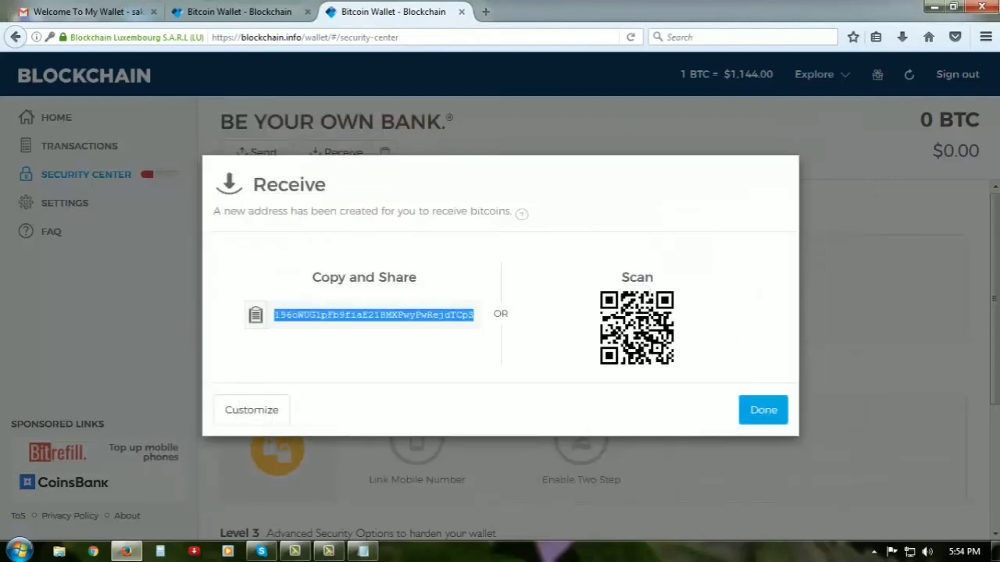
pyautogui.click(763, 410)
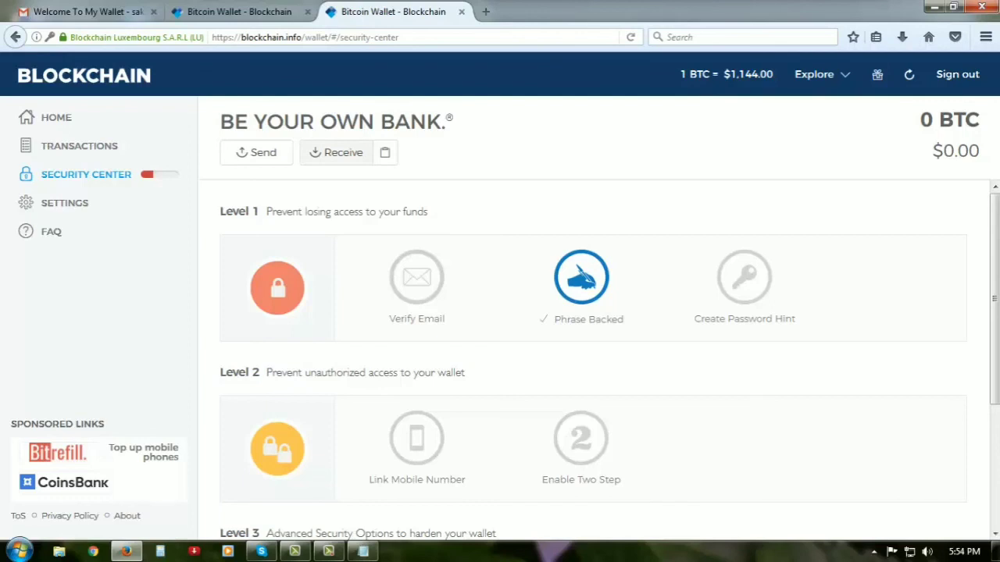
pyautogui.hotkey('ctrl', '1')
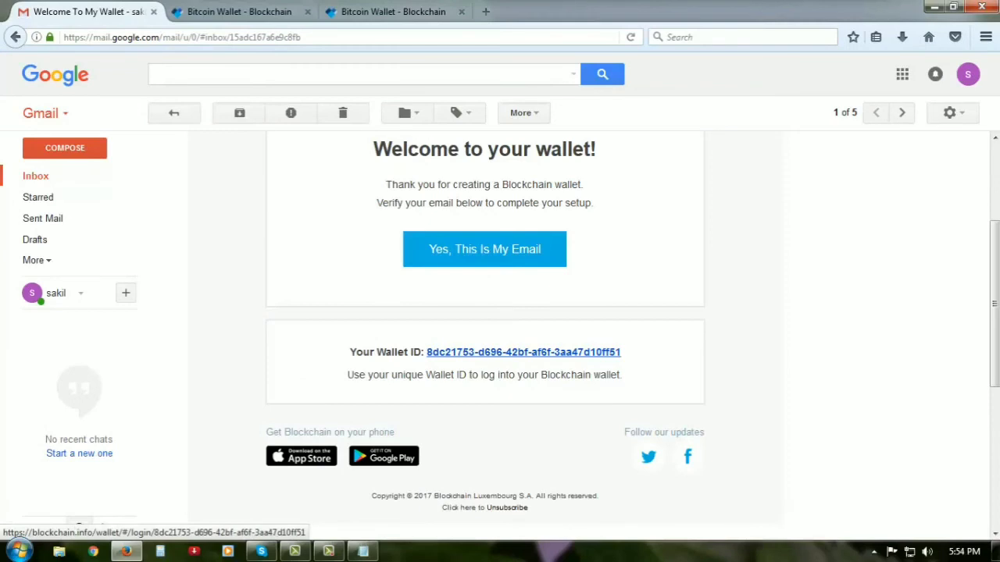
# Select the Wallet ID in the email and close the failed verification tab, returning to the Security Center.
pyautogui.moveTo(621, 352); pyautogui.dragTo(432, 352)
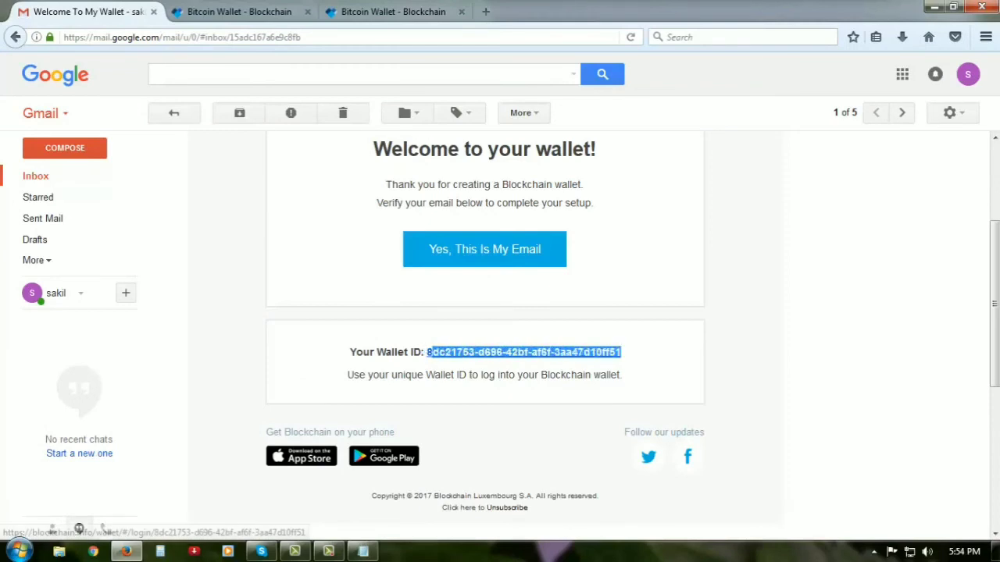
pyautogui.click(239, 11)
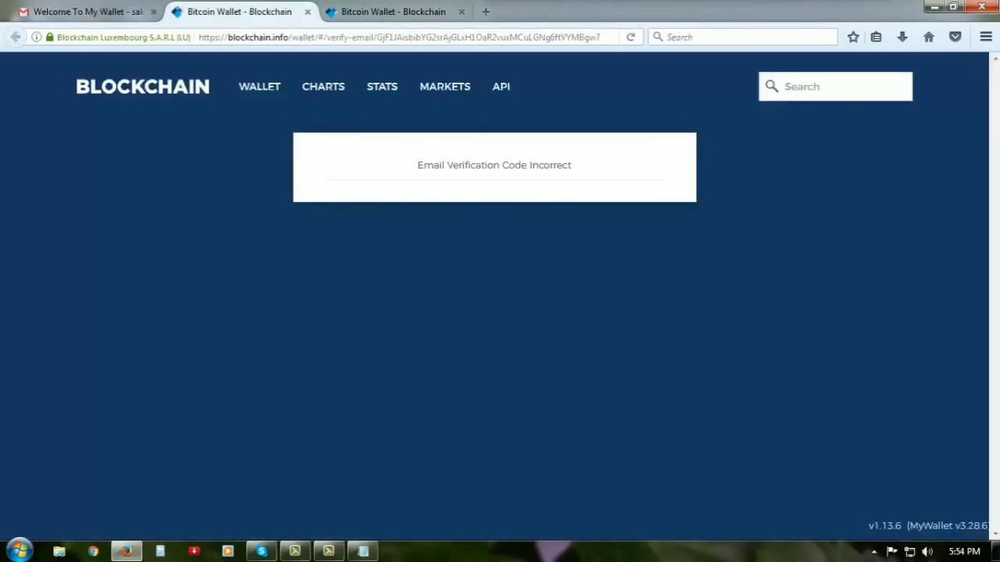
pyautogui.click(307, 11)
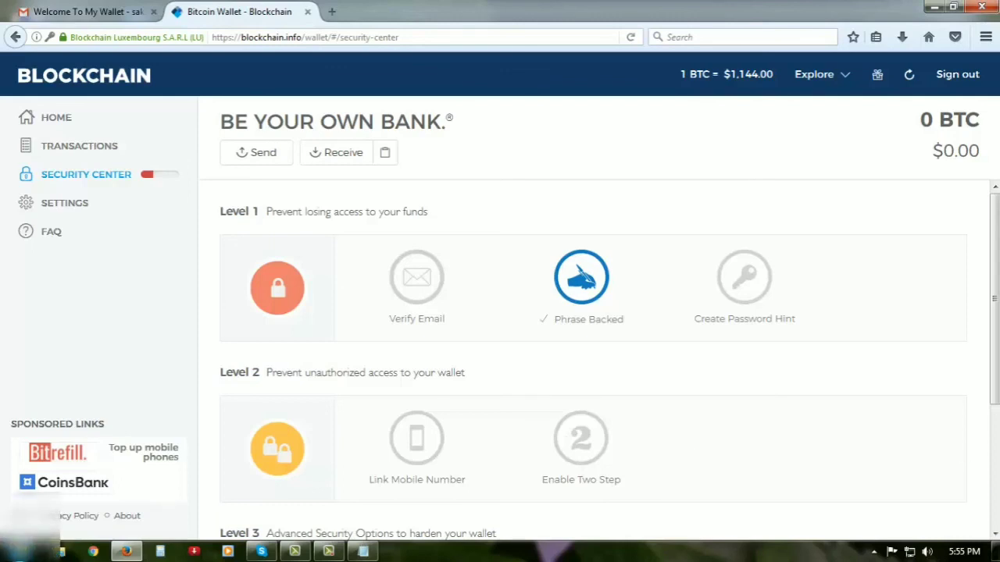
pyautogui.click(328, 552)
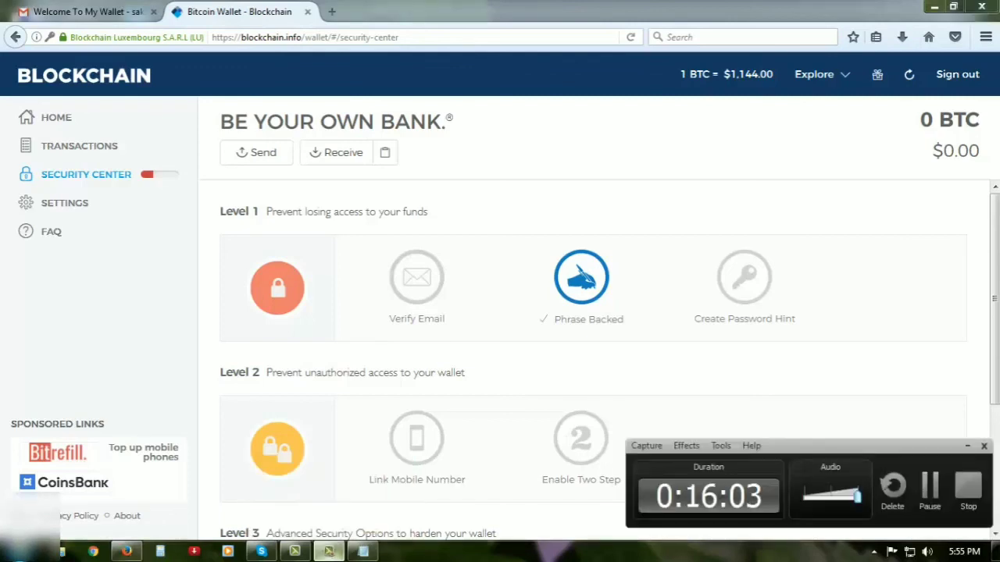